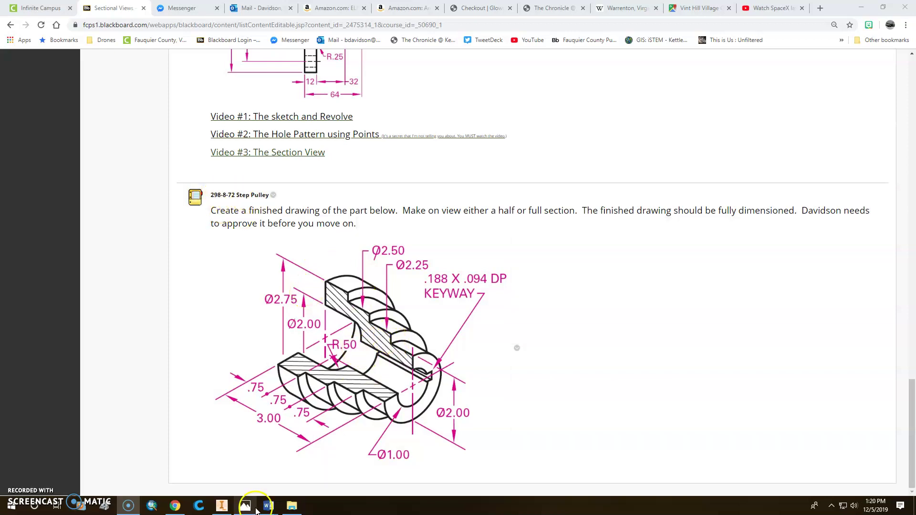
Switch from the Blackboard assignment to the Inventor 296-8-61 Cylinder Cap drawing.
click(221, 505)
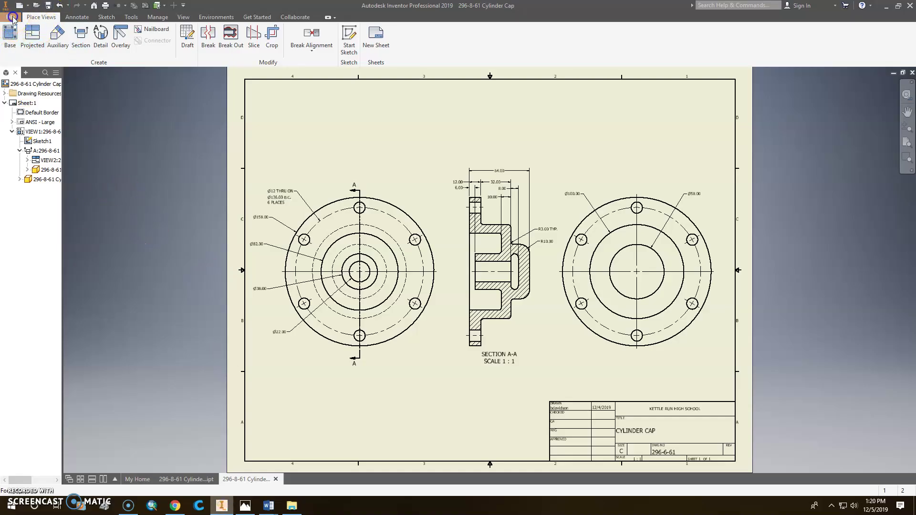
Create a new part from the English Standard (in).ipt template and sketch on an origin plane.
click(10, 16)
click(40, 54)
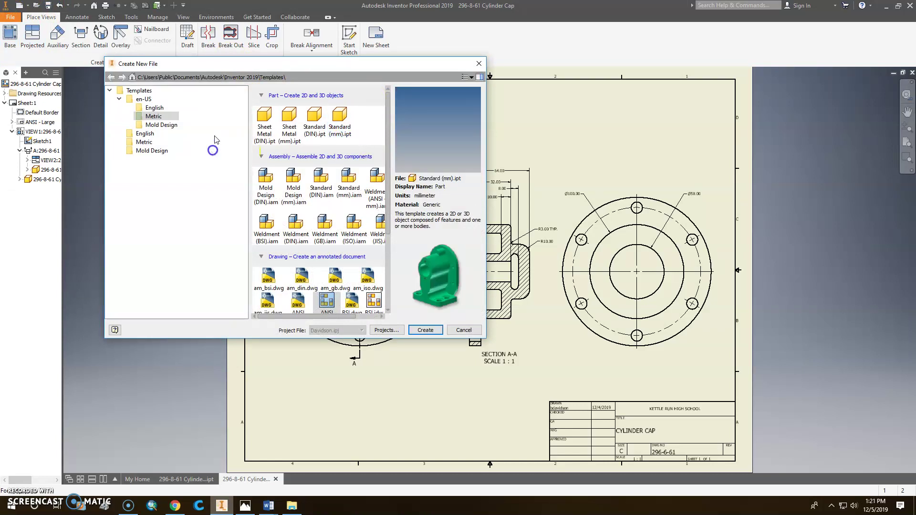
click(155, 108)
click(295, 114)
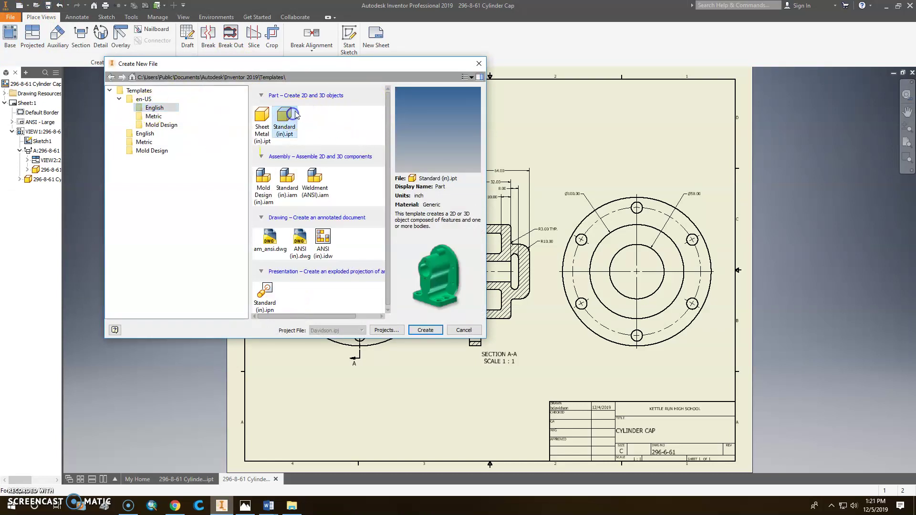
click(424, 336)
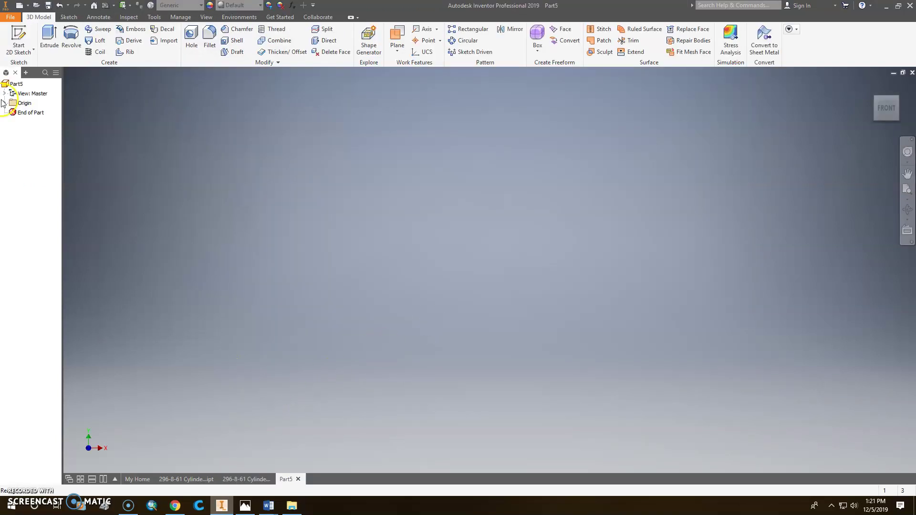
click(18, 38)
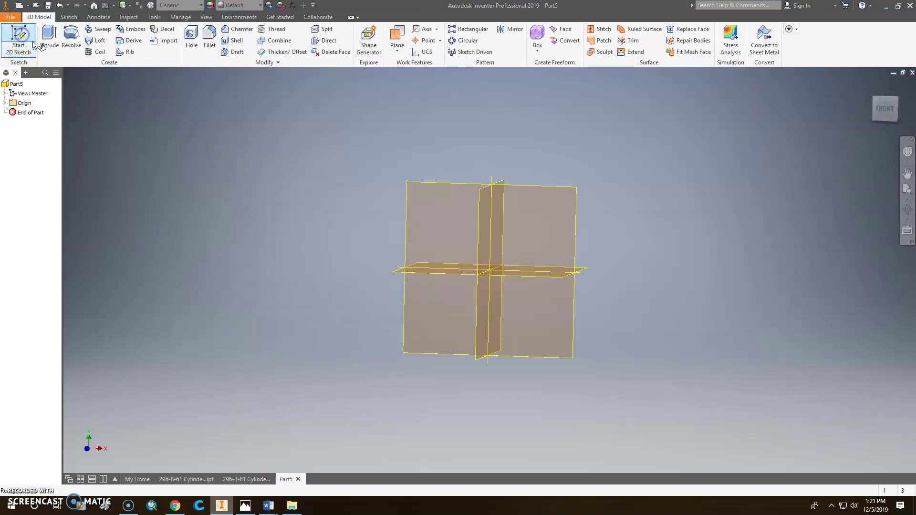
click(449, 155)
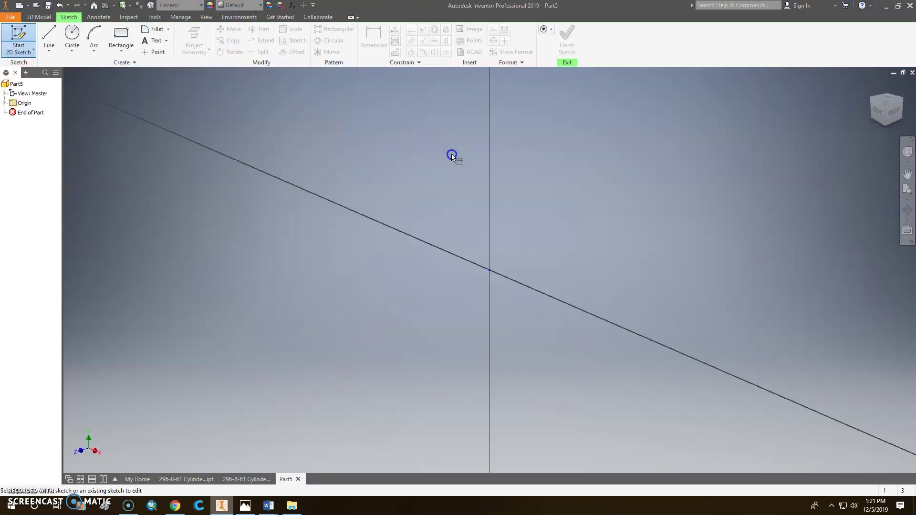
click(245, 505)
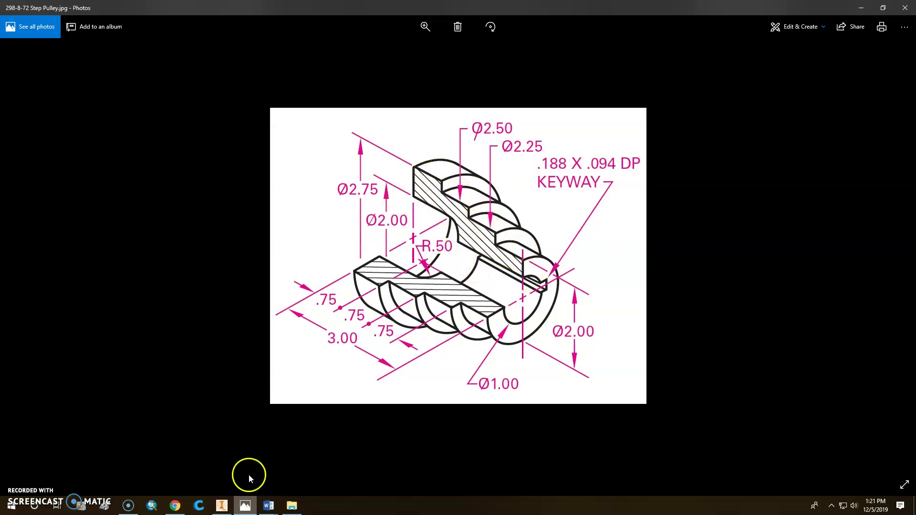
Reposition the sketch so the origin sits lower, checking the Step Pulley reference picture.
click(222, 505)
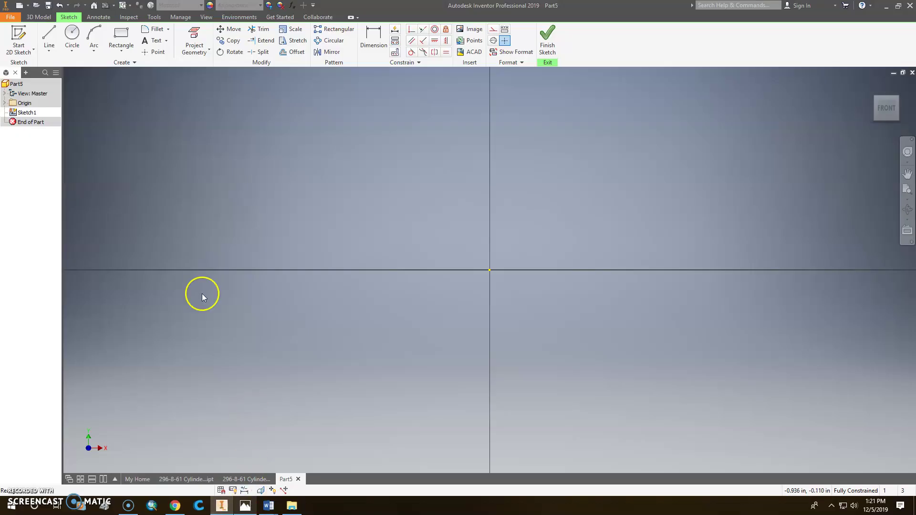
middle_drag(270, 175, 183, 294)
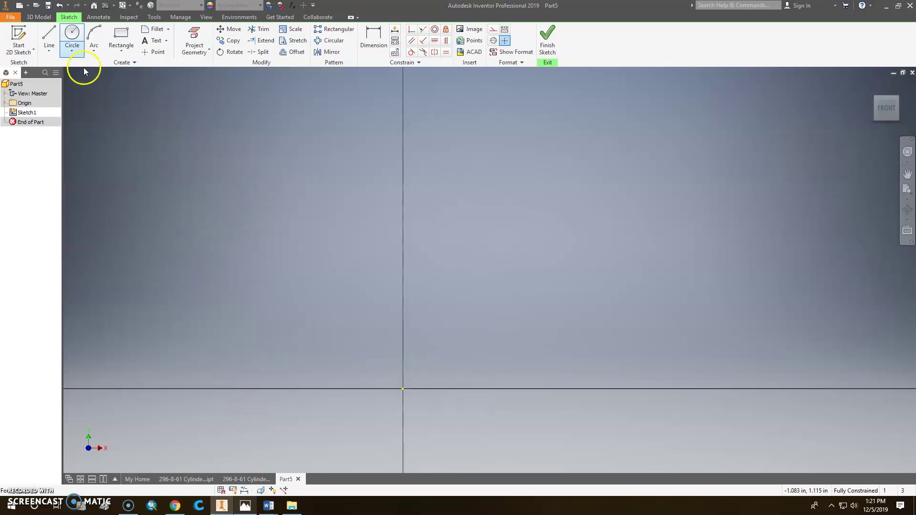
click(49, 38)
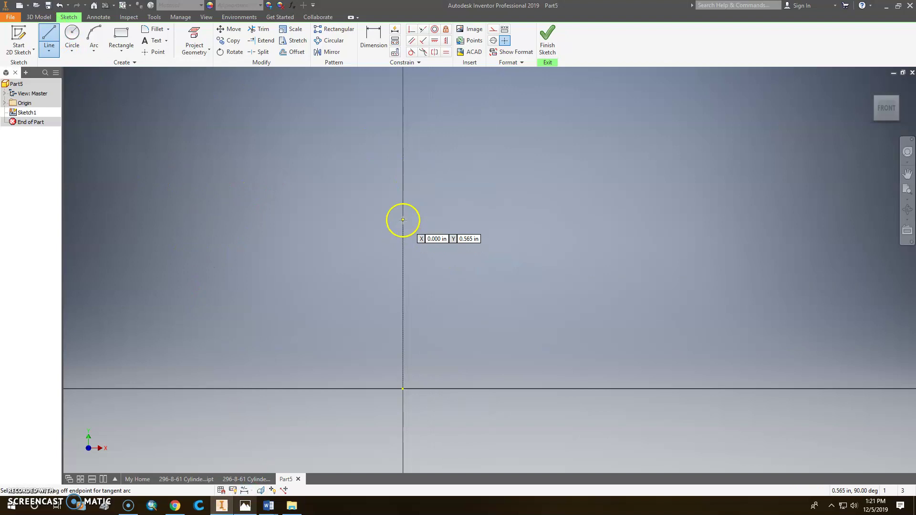
click(244, 506)
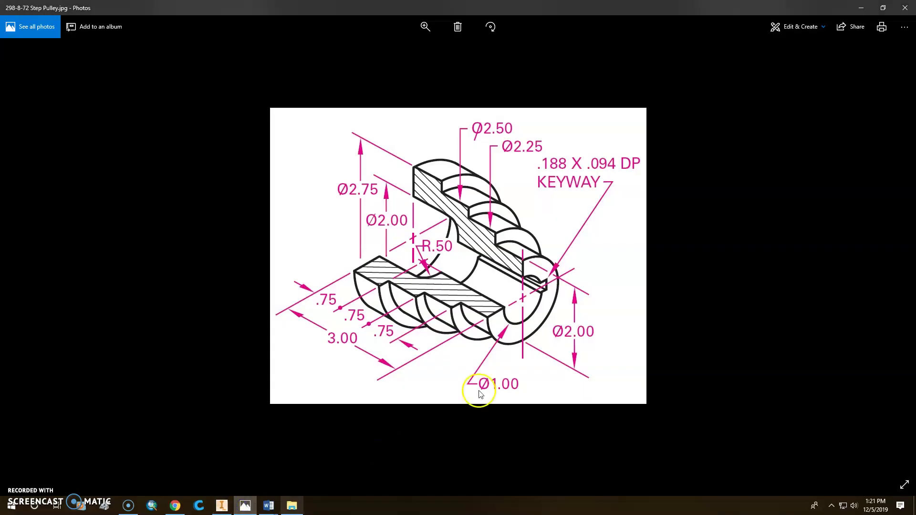
click(221, 506)
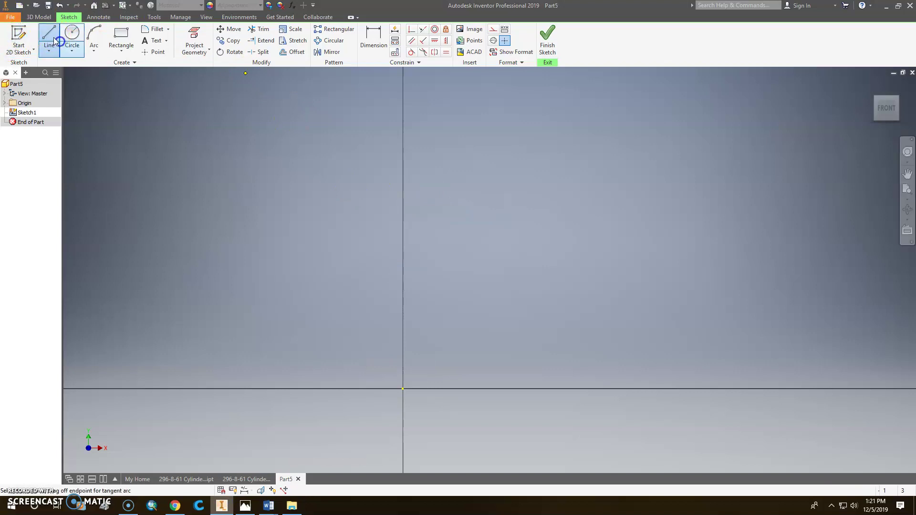
Draw lines from the vertical axis: top edge, short drop, bottom edge, outer edge, first step.
click(403, 256)
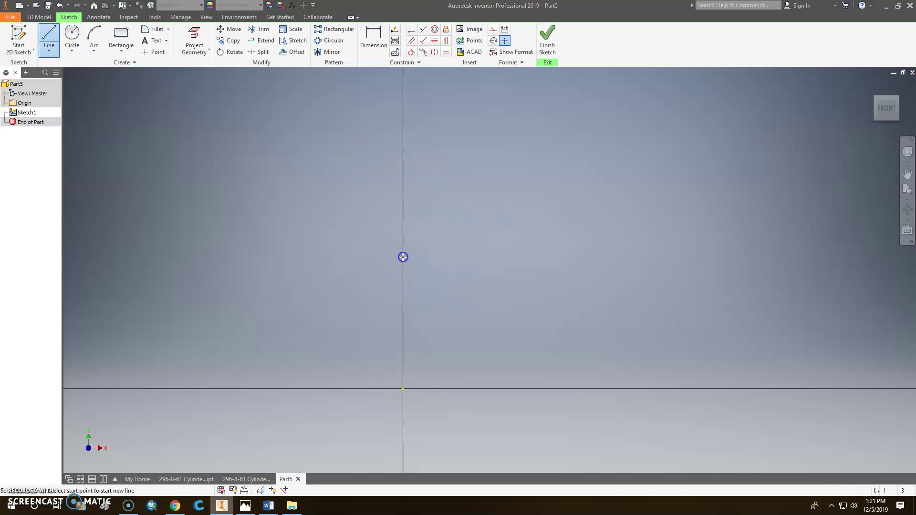
click(545, 257)
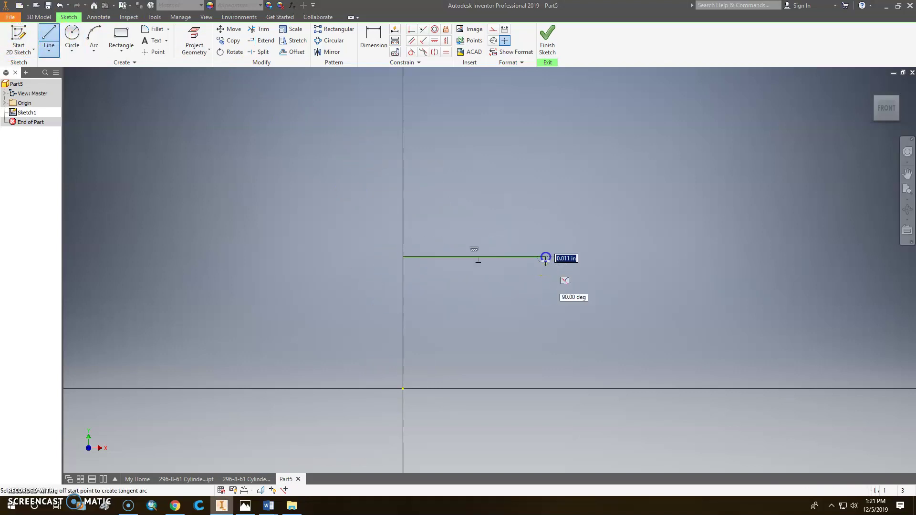
click(545, 292)
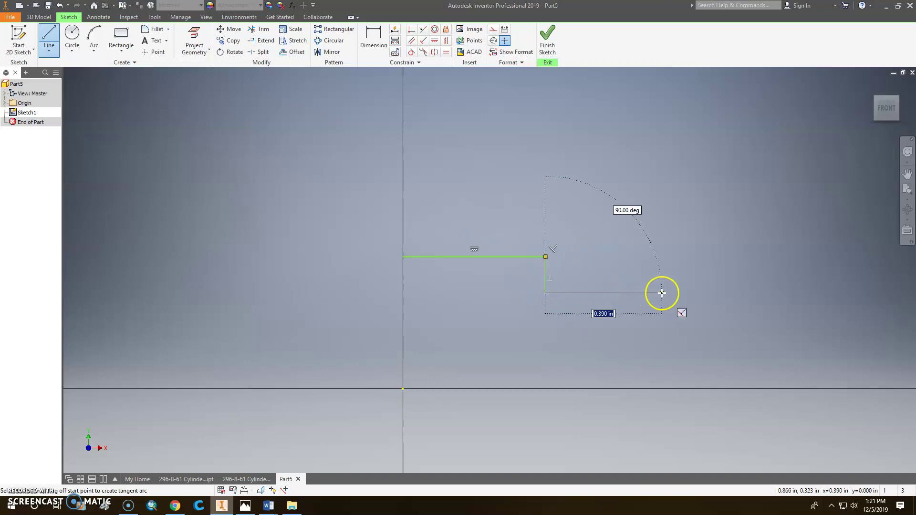
click(707, 292)
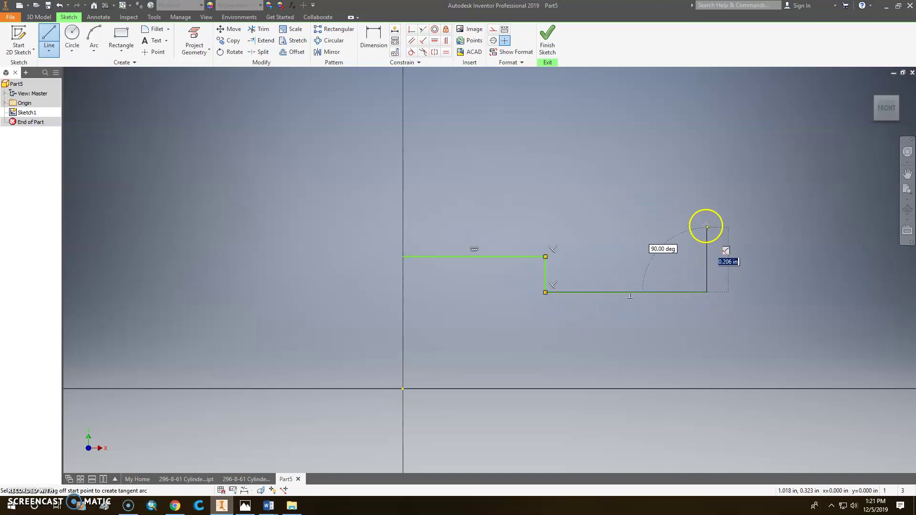
click(706, 198)
click(626, 198)
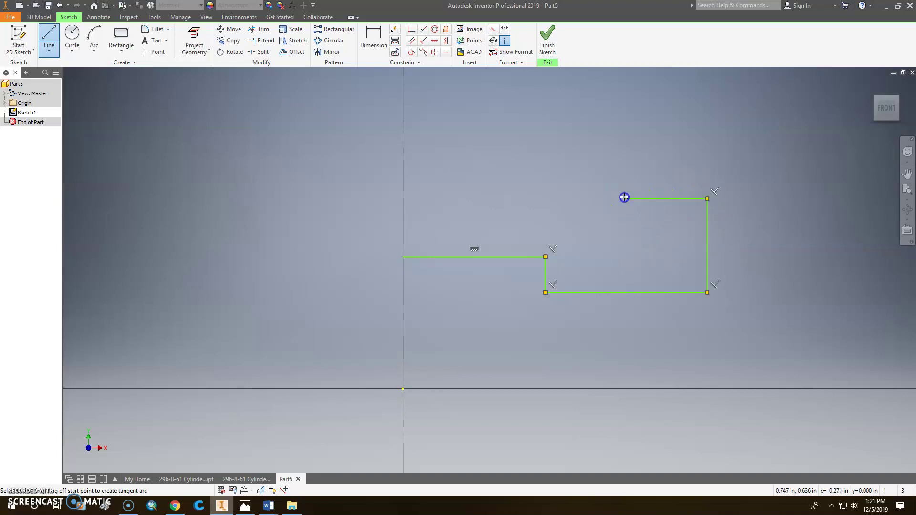
click(626, 147)
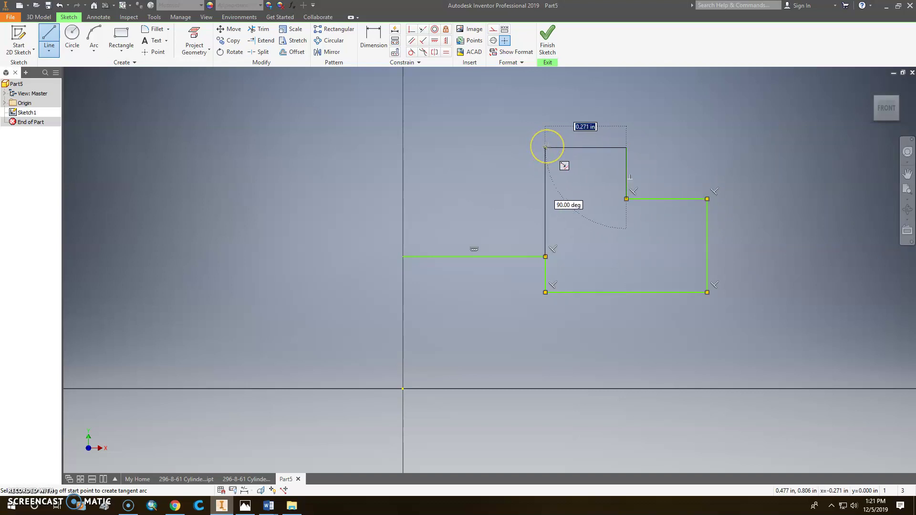
Finish the remaining steps and close the stepped outline down the vertical axis.
click(575, 147)
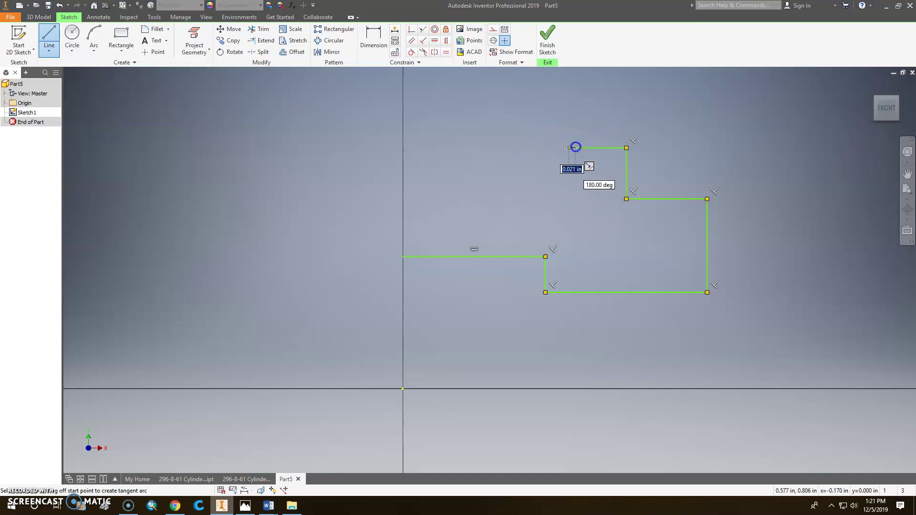
click(575, 96)
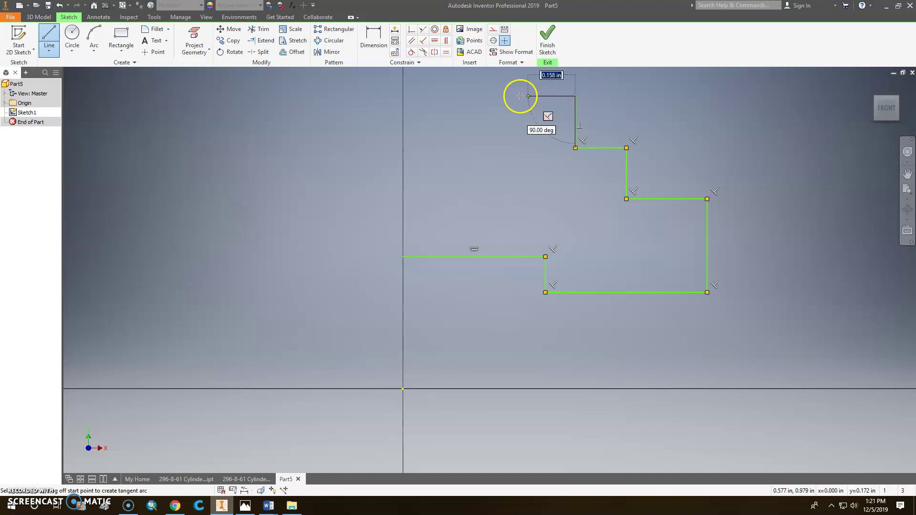
click(492, 96)
middle_drag(492, 96, 493, 209)
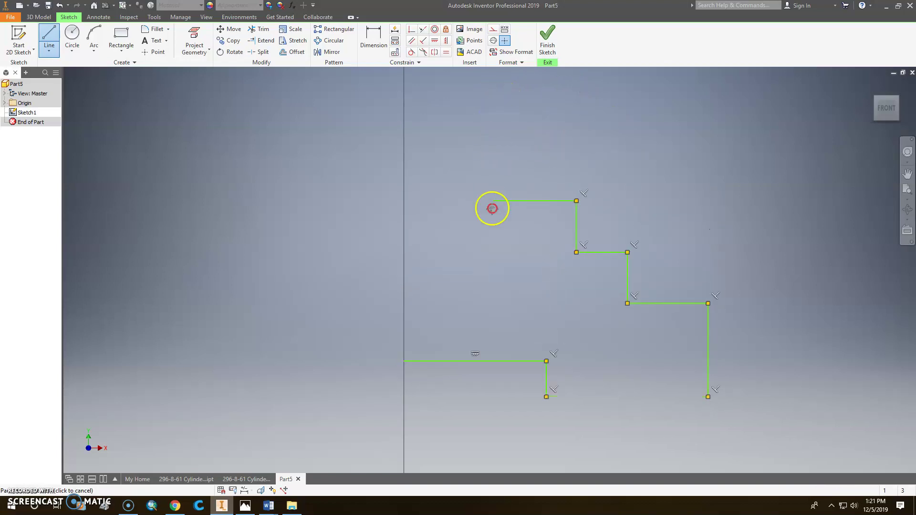
click(490, 149)
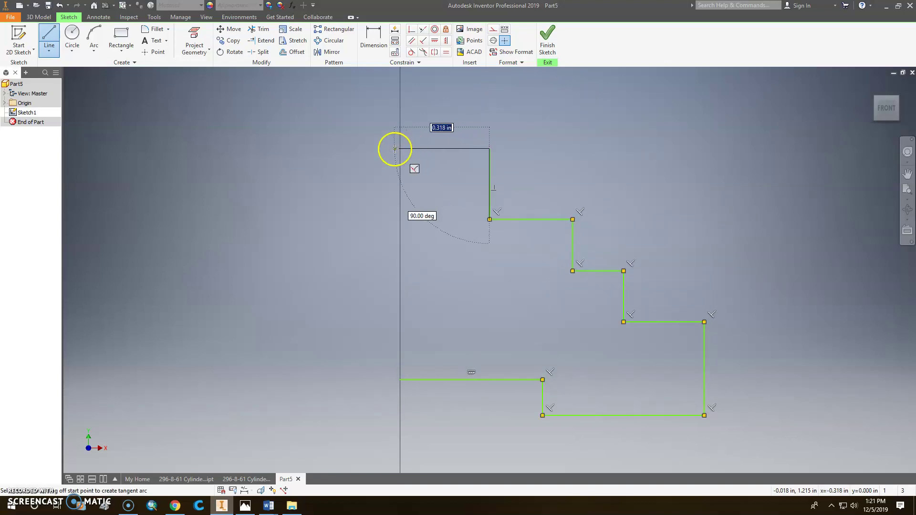
click(399, 149)
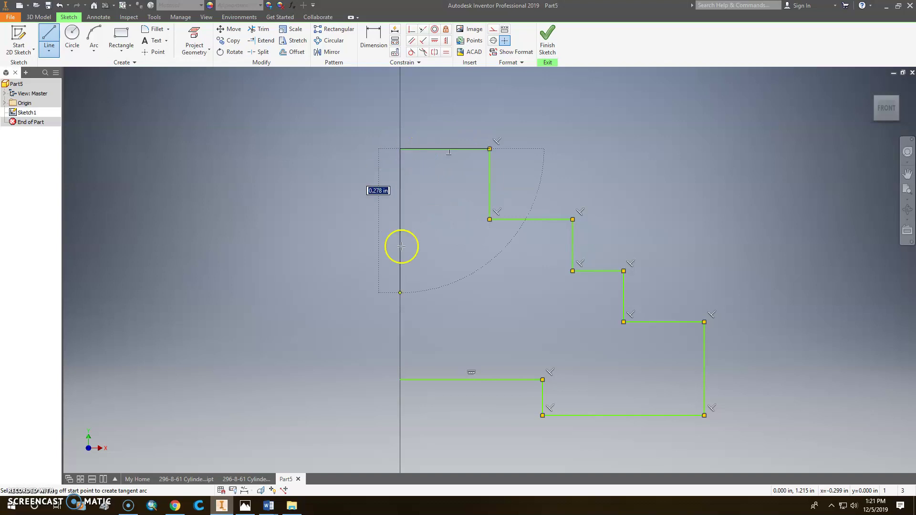
click(400, 380)
key(Escape)
scroll(571, 383, down, 2)
mouse_move(571, 384)
middle_down()
mouse_move(587, 383)
mouse_move(522, 307)
middle_up()
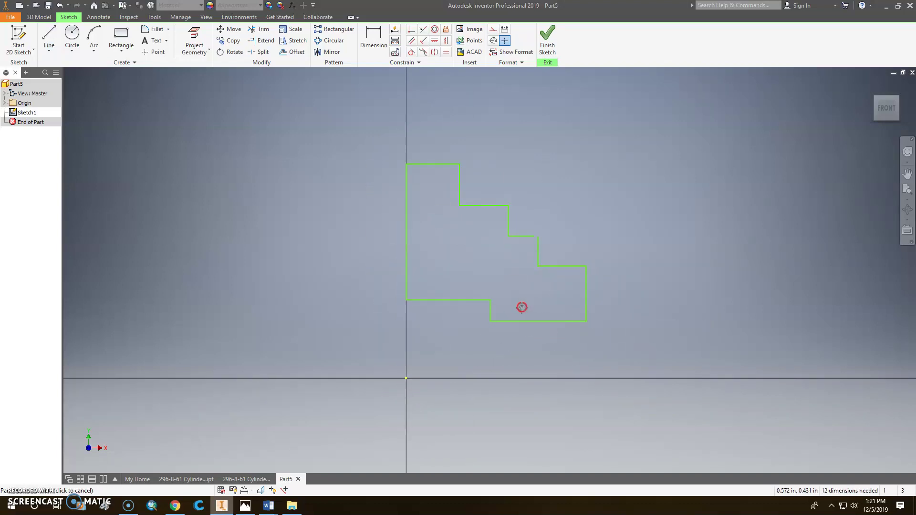
Constrain the left edge's midpoint vertically in line with the origin.
click(446, 43)
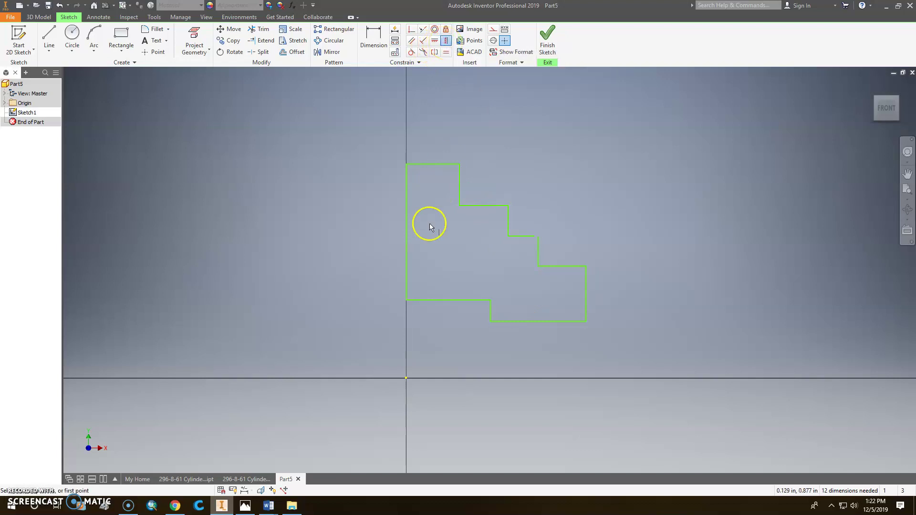
click(405, 380)
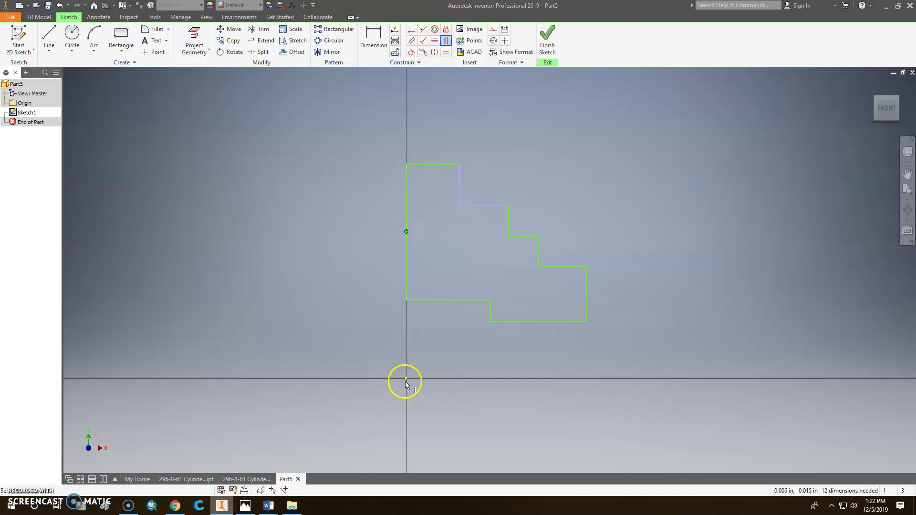
click(402, 186)
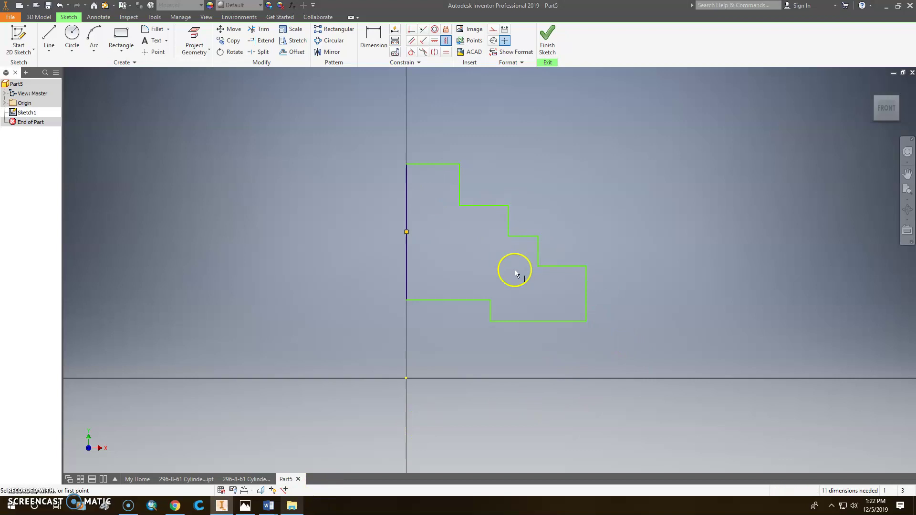
middle_drag(503, 328, 448, 320)
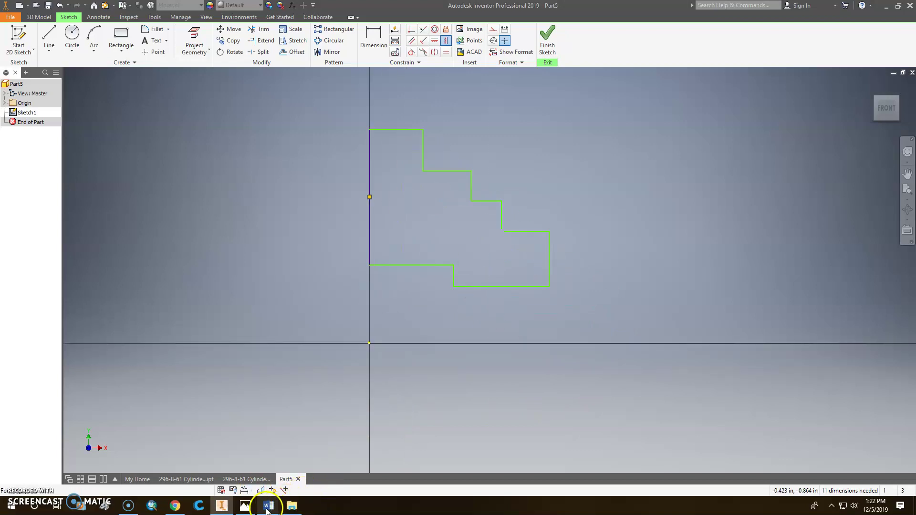
After checking the reference drawing, draw a horizontal line below the profile across the axis.
click(245, 506)
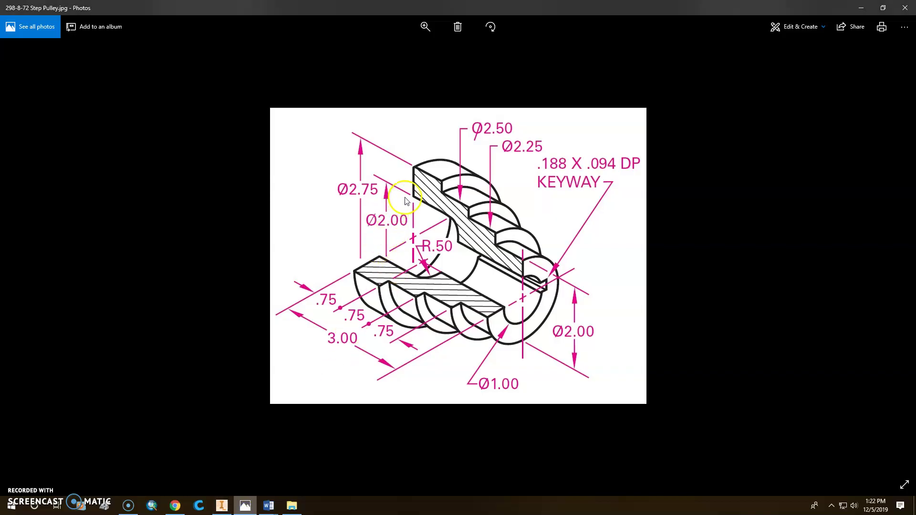
click(222, 506)
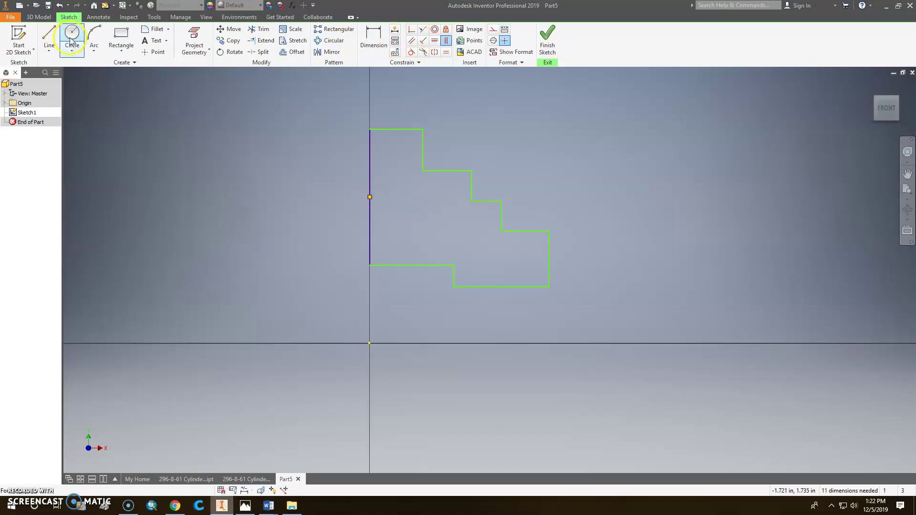
click(49, 37)
click(262, 327)
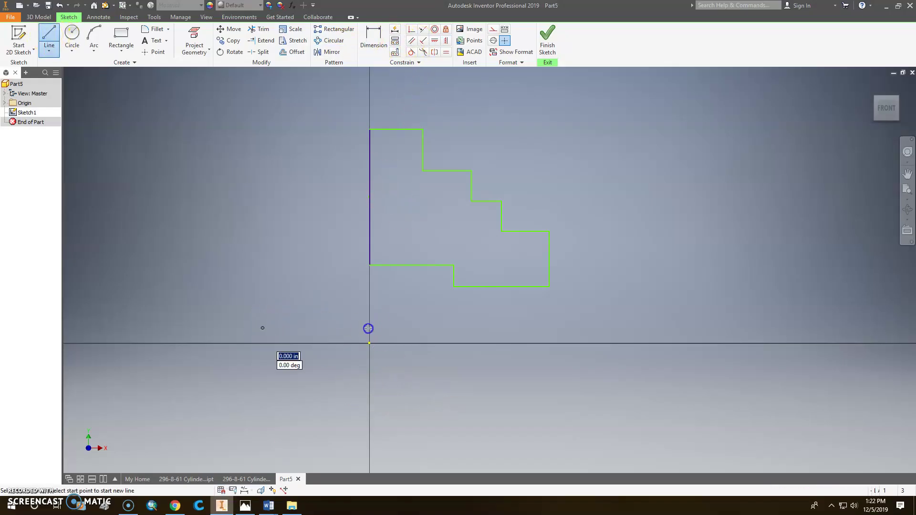
click(481, 328)
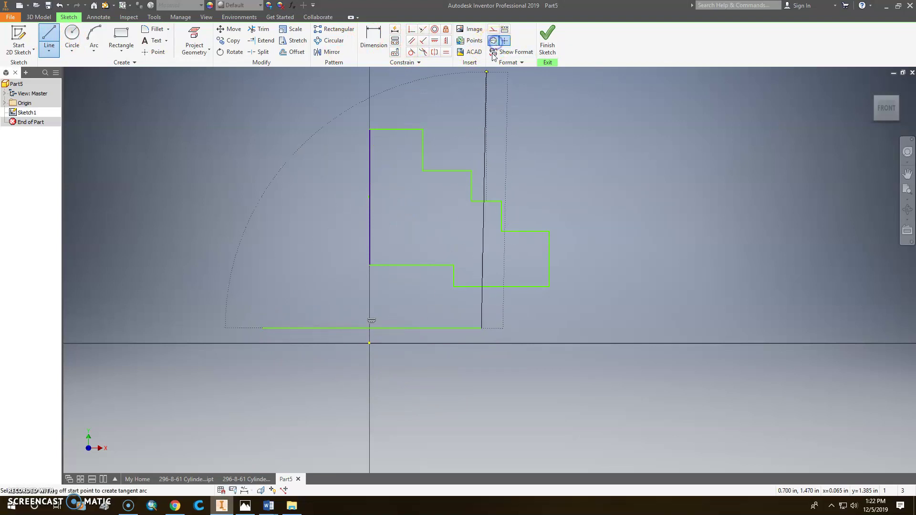
Make the centerline's midpoint coincident with the origin.
key(Escape)
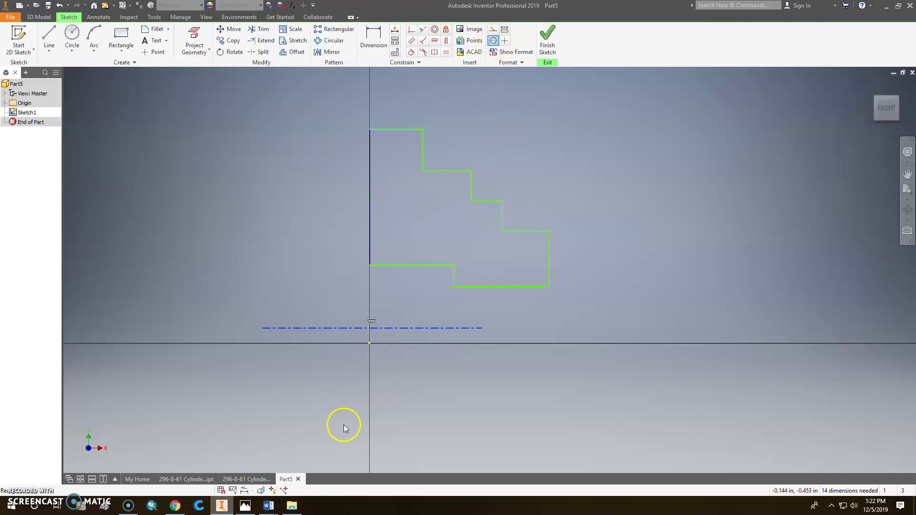
click(411, 29)
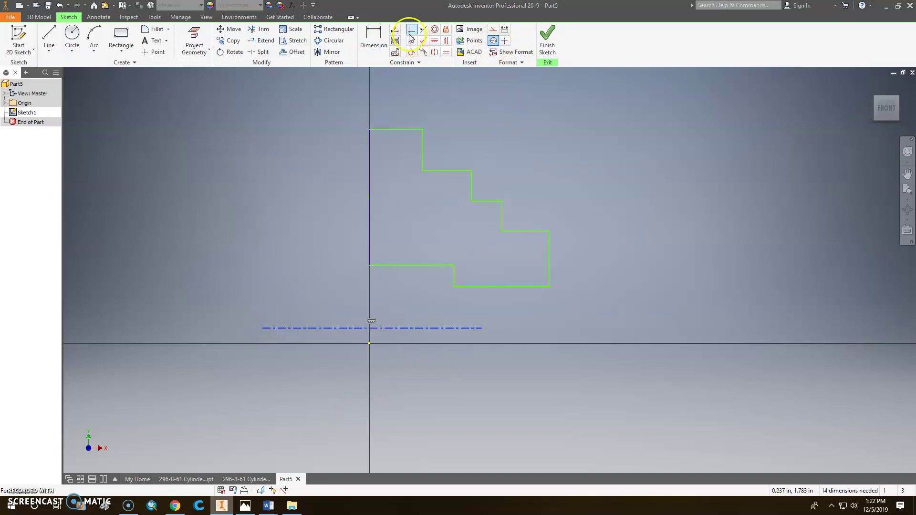
click(373, 327)
click(370, 343)
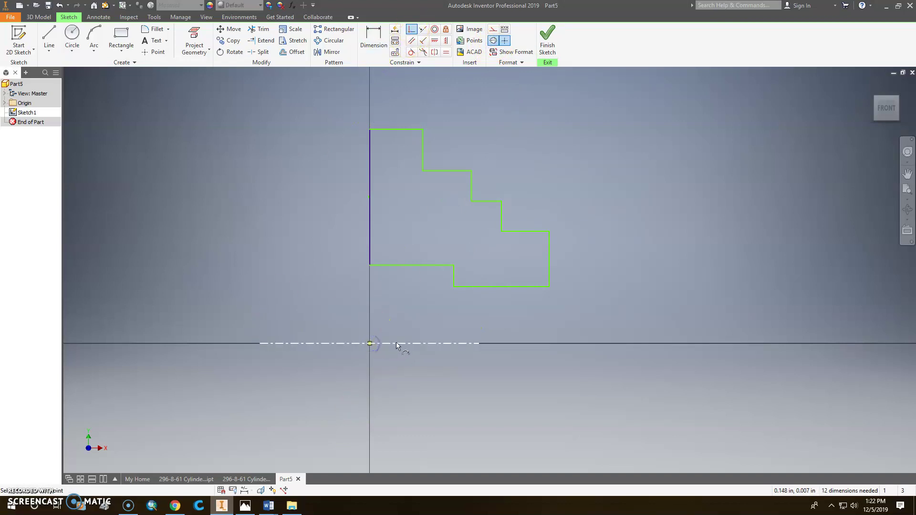
Dimension the centerline length to 1.5, then view the step pulley reference.
click(373, 38)
click(220, 395)
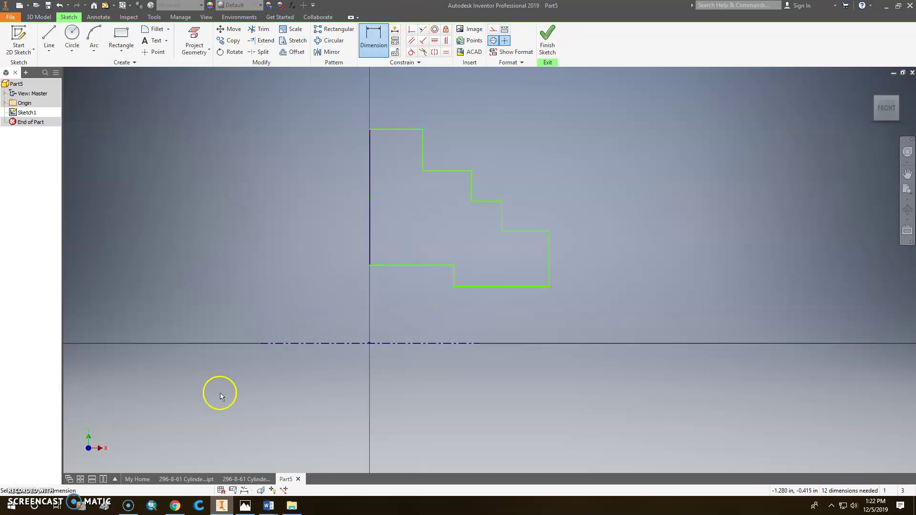
click(474, 377)
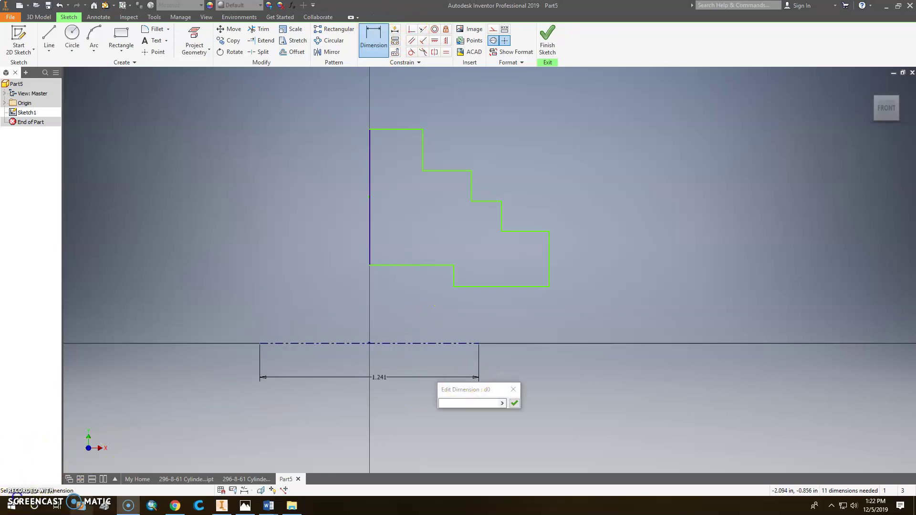
key(Escape)
click(377, 33)
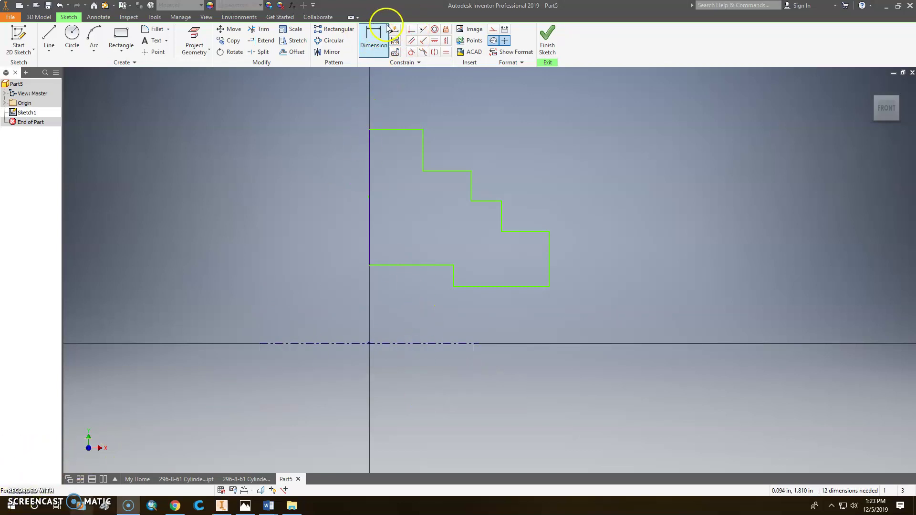
click(343, 340)
click(344, 379)
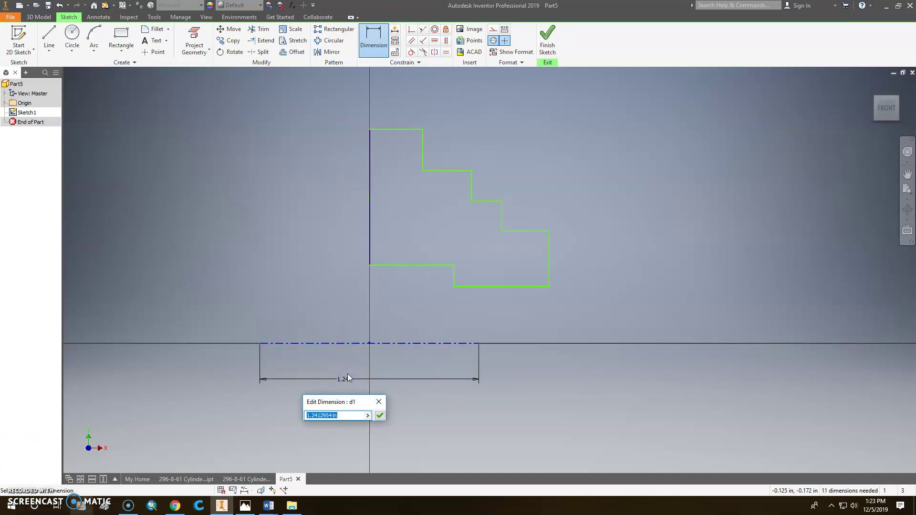
text(1.5)
key(Return)
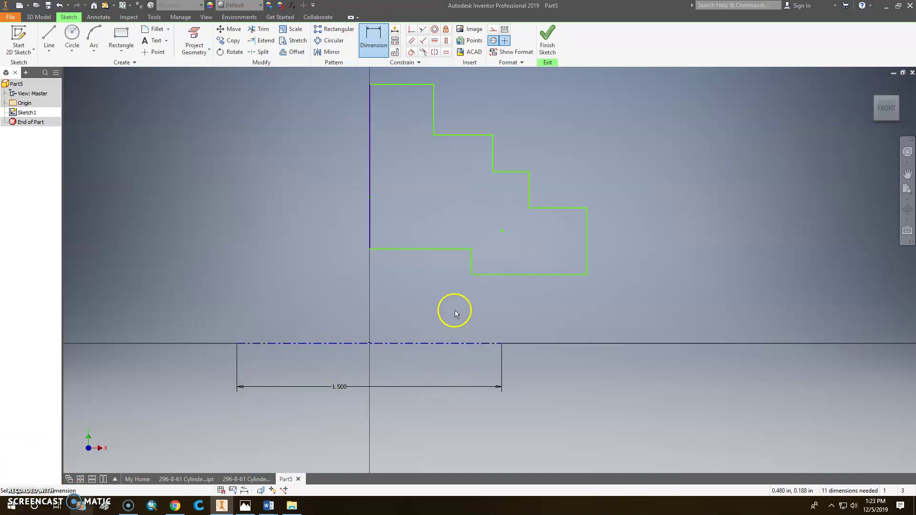
click(250, 509)
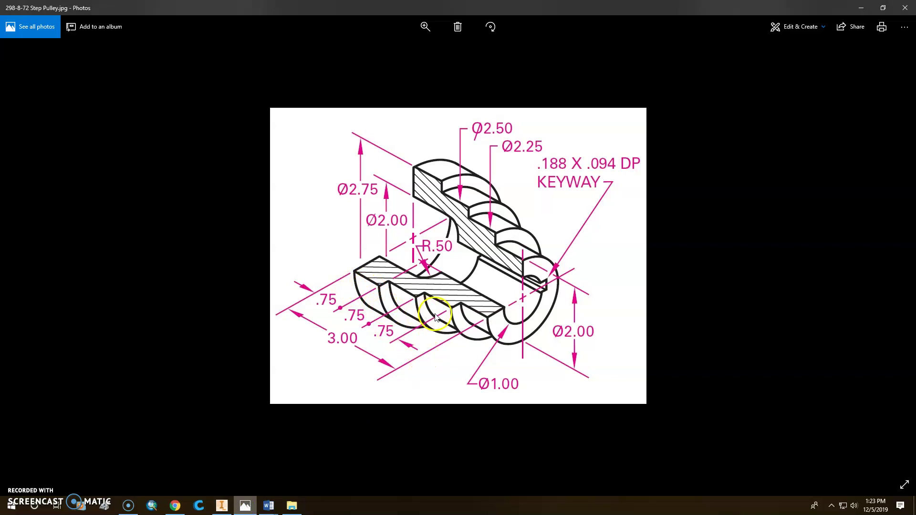
Dimension the profile's overall width between the outer vertical lines to 3.
click(222, 507)
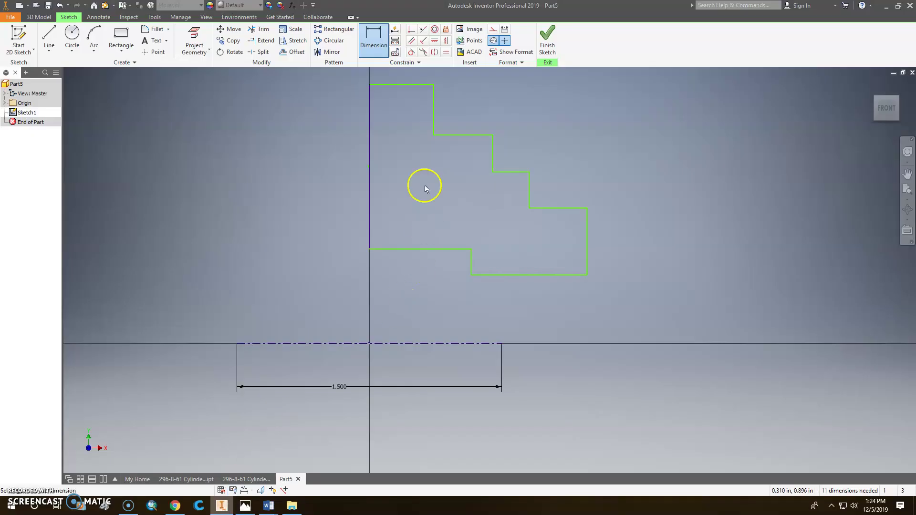
click(370, 231)
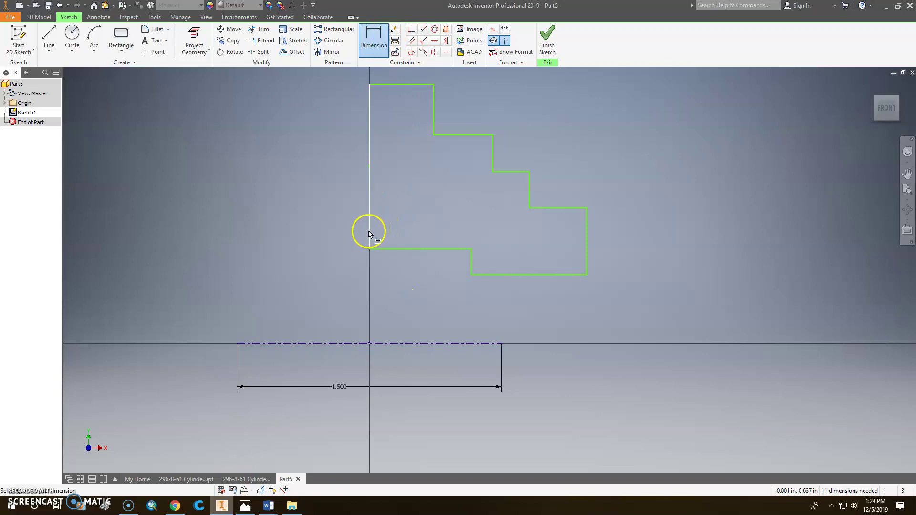
click(587, 253)
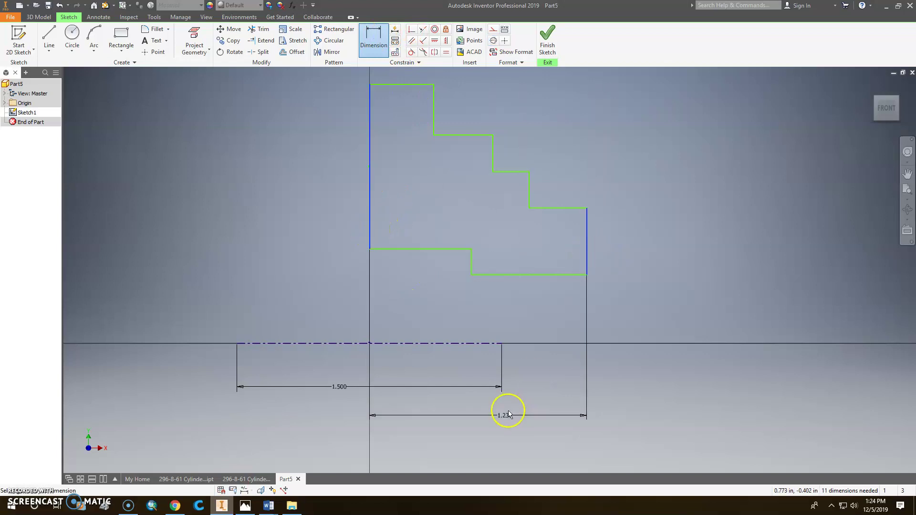
click(505, 418)
text(3)
key(Return)
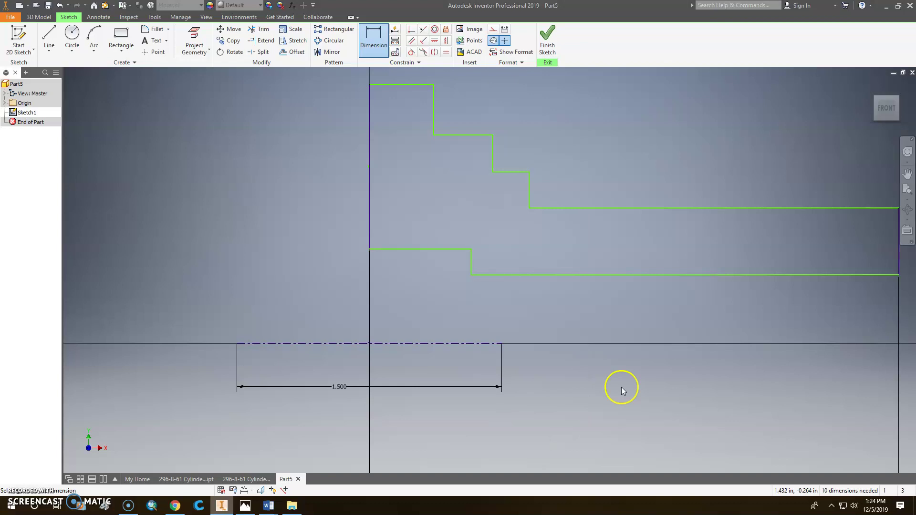
Set the top, second and third step widths to .75 each.
scroll(621, 387, down, 5)
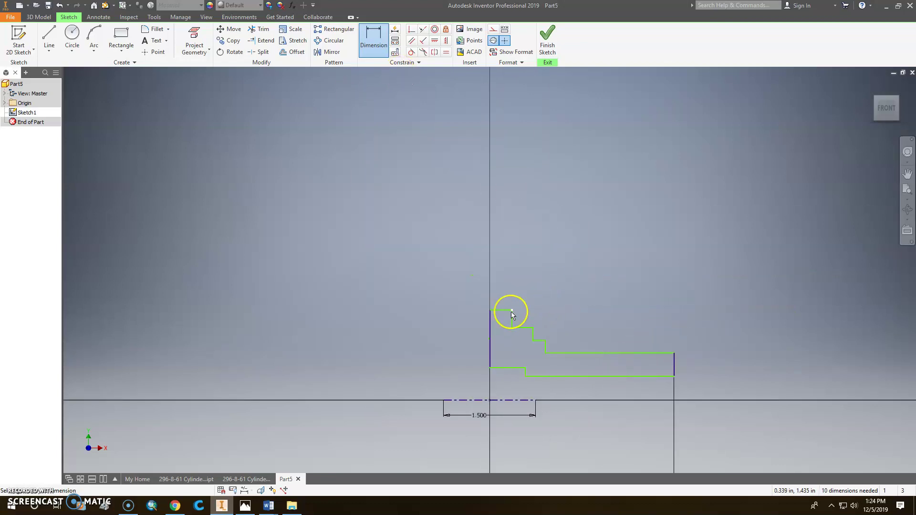
click(505, 311)
click(506, 291)
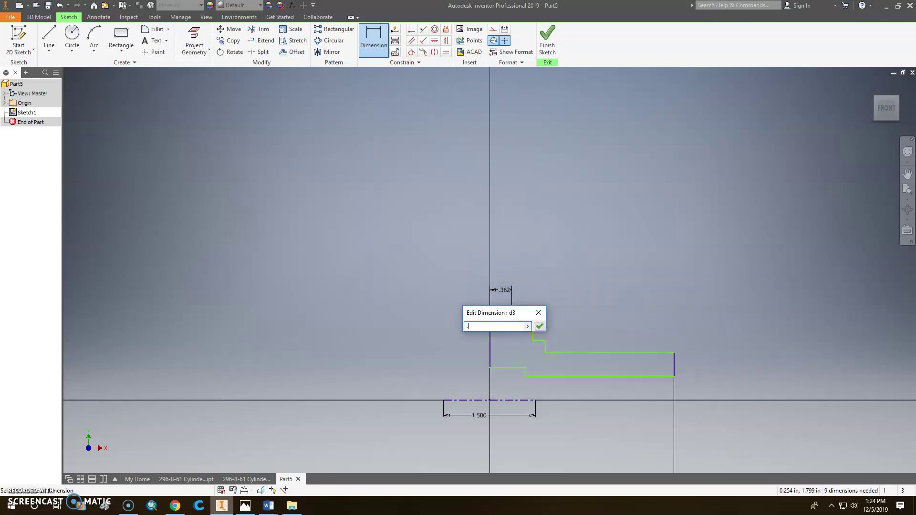
key(Return)
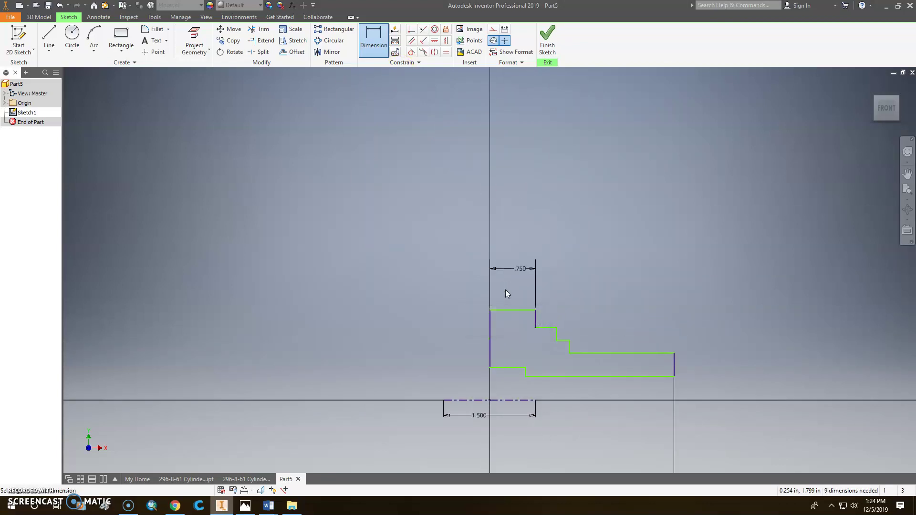
click(549, 329)
click(550, 285)
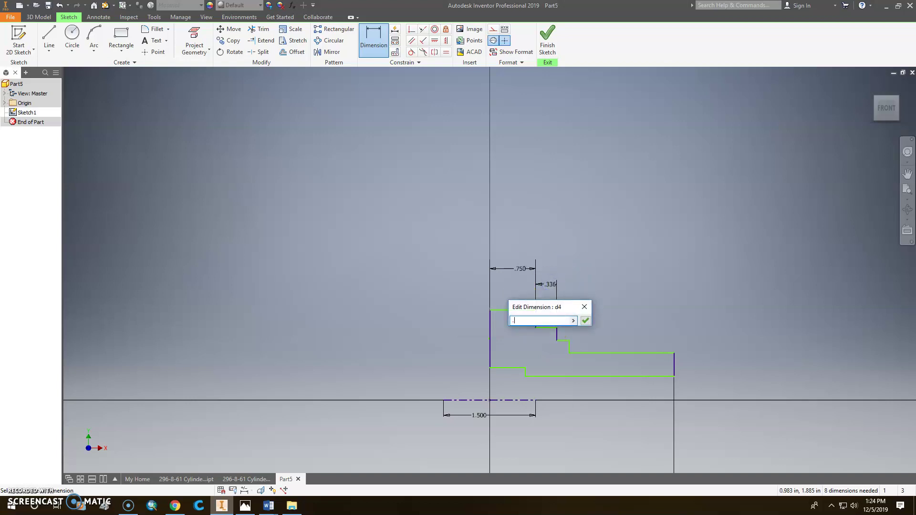
text(.75)
key(Return)
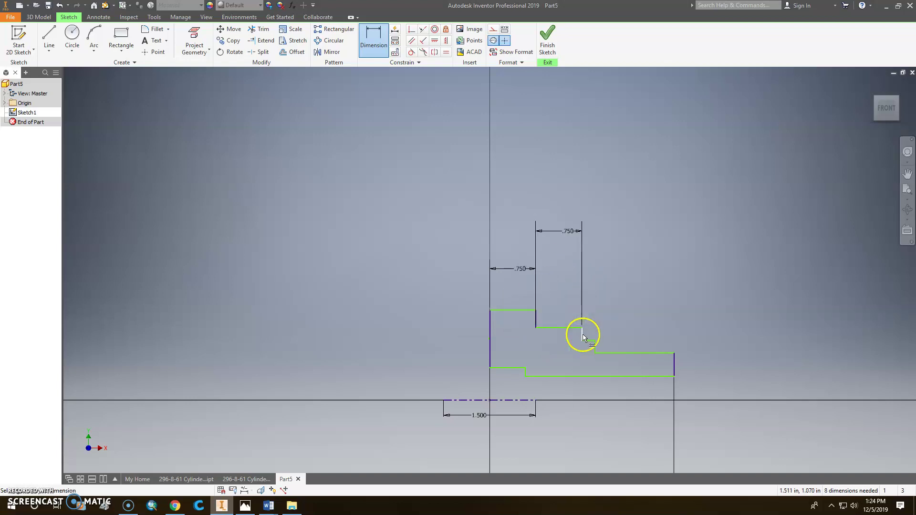
click(599, 291)
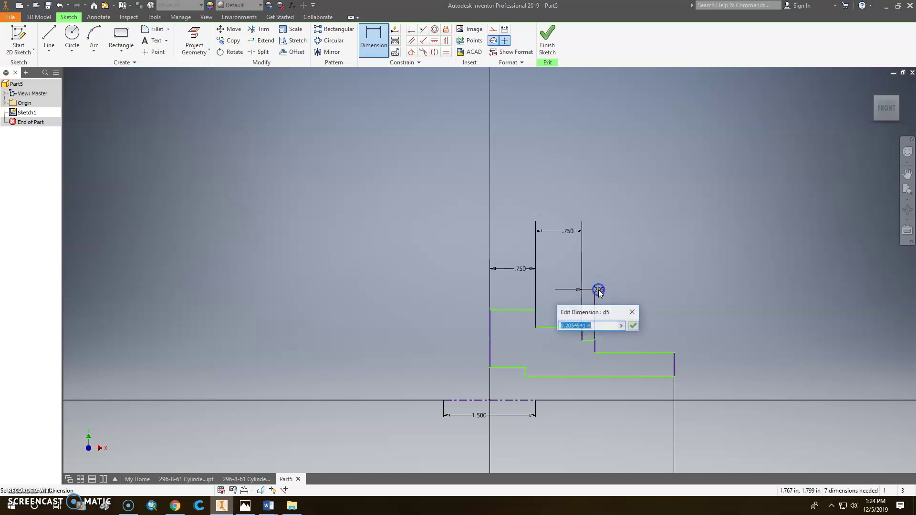
text(.75)
key(Return)
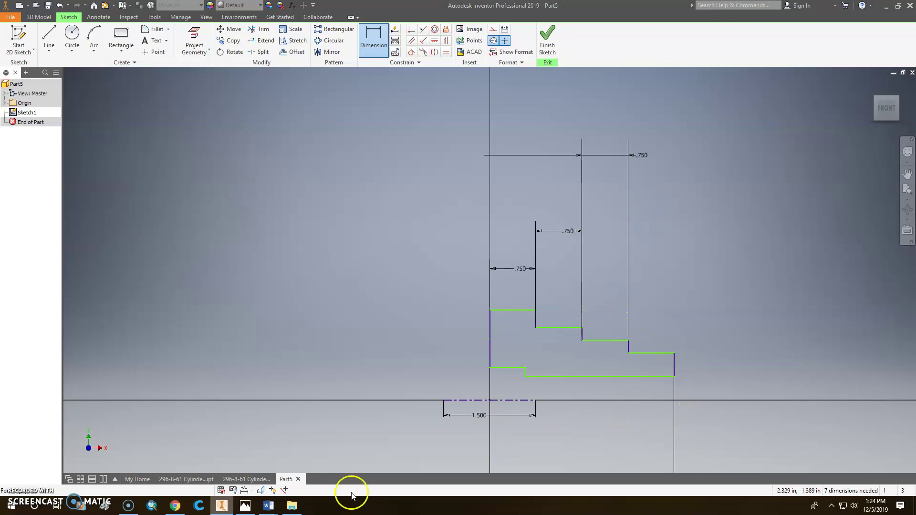
click(234, 509)
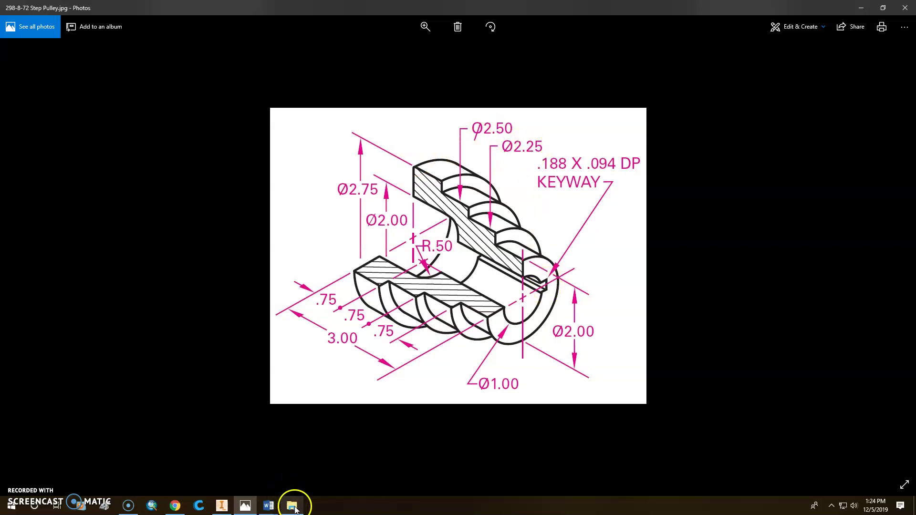
click(221, 506)
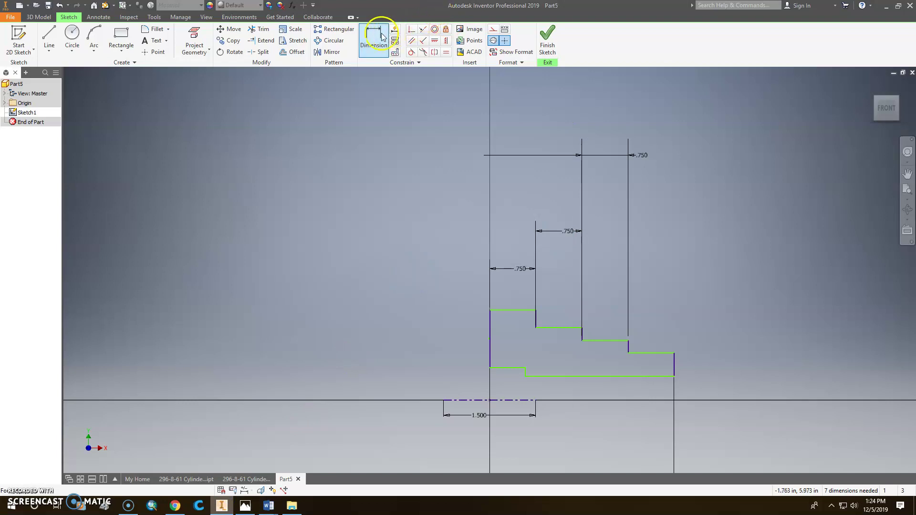
Dimension the top two steps against the centreline as diameters 2.75 and 2.5.
drag(501, 392, 506, 313)
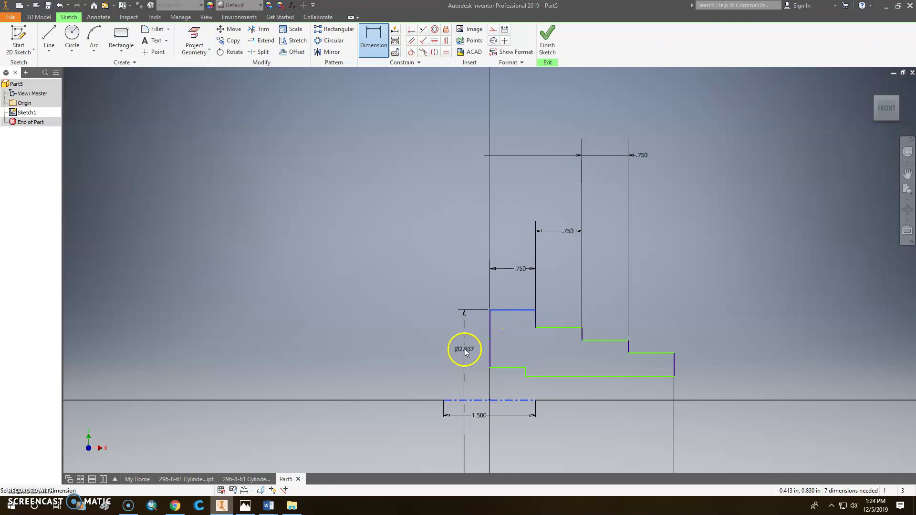
click(467, 352)
text(2.75)
key(Return)
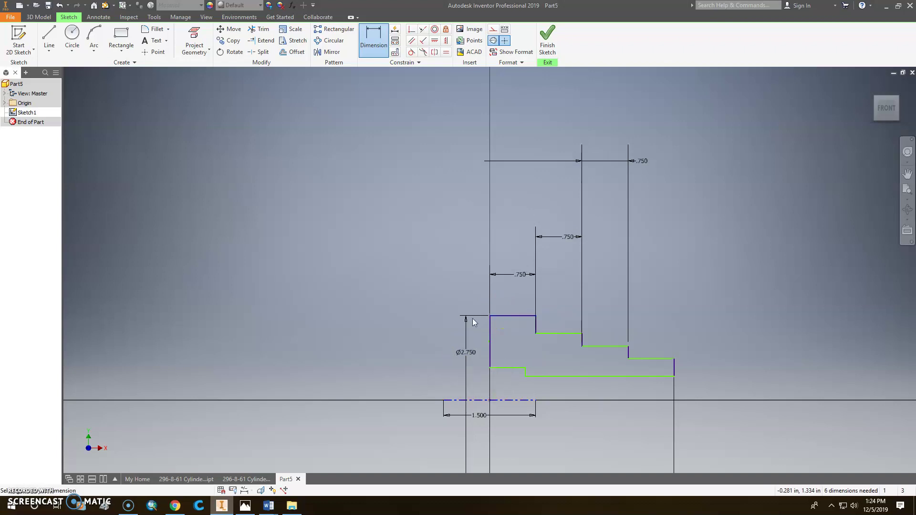
drag(548, 293, 558, 339)
drag(506, 398, 550, 428)
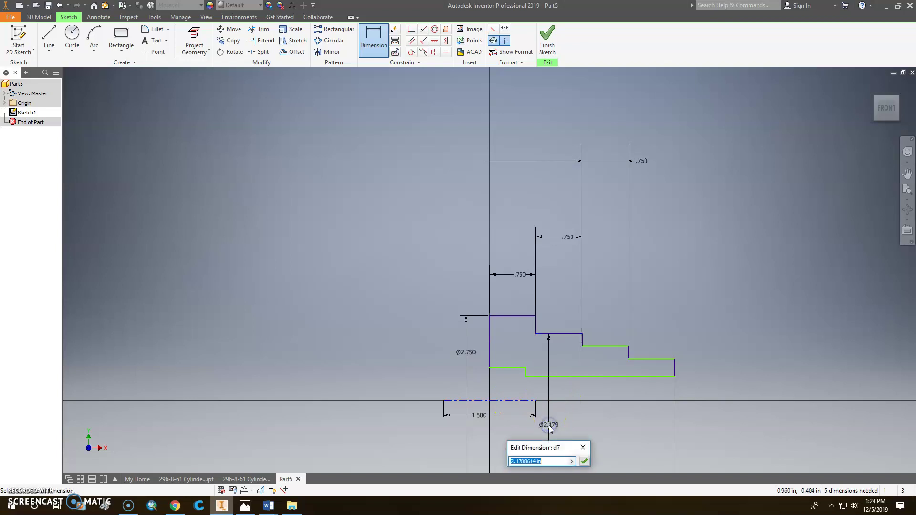
text(2.5)
key(Return)
Dimension the third and fourth steps as diameters 2.25 and 2, then check the reference.
drag(582, 351, 519, 399)
click(518, 399)
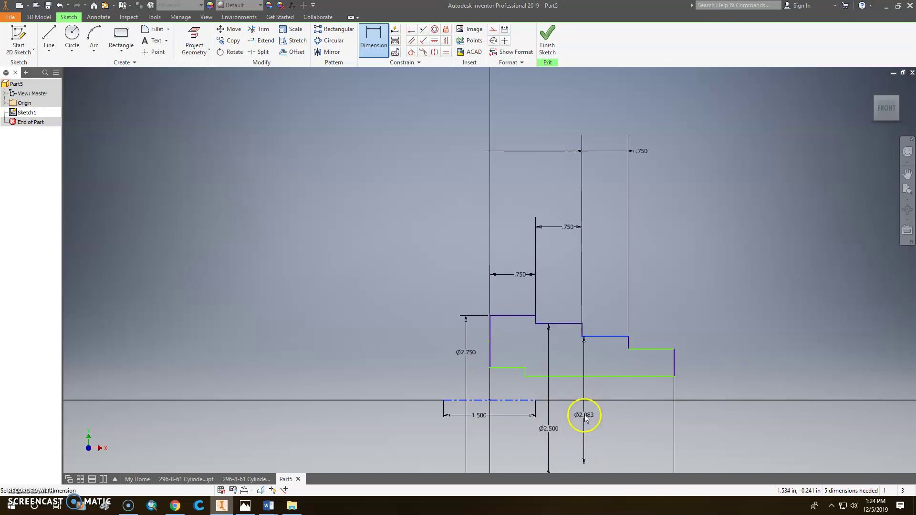
click(585, 416)
text(2.25)
key(Return)
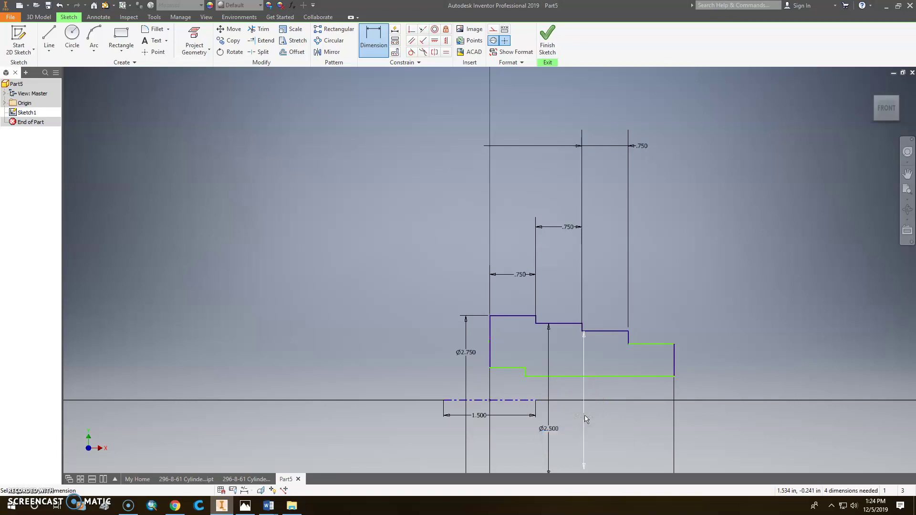
click(526, 400)
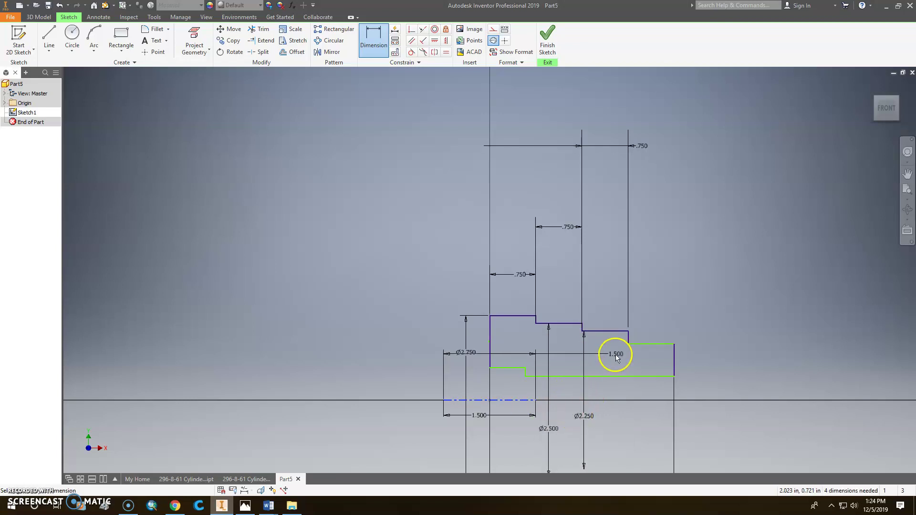
click(646, 344)
click(618, 394)
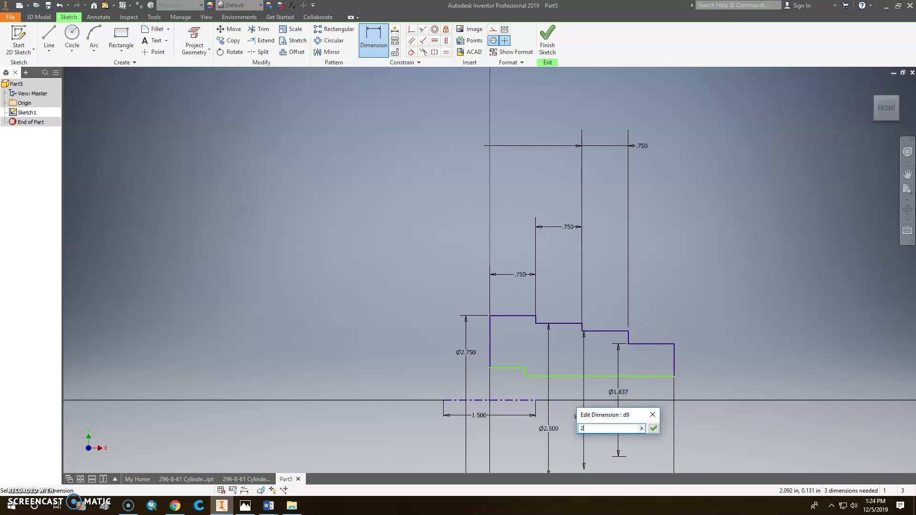
text(2)
key(Return)
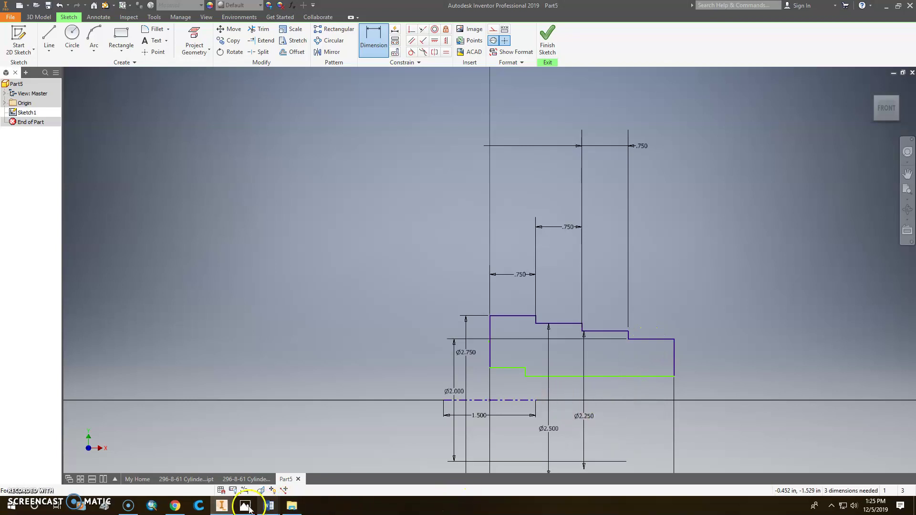
click(246, 507)
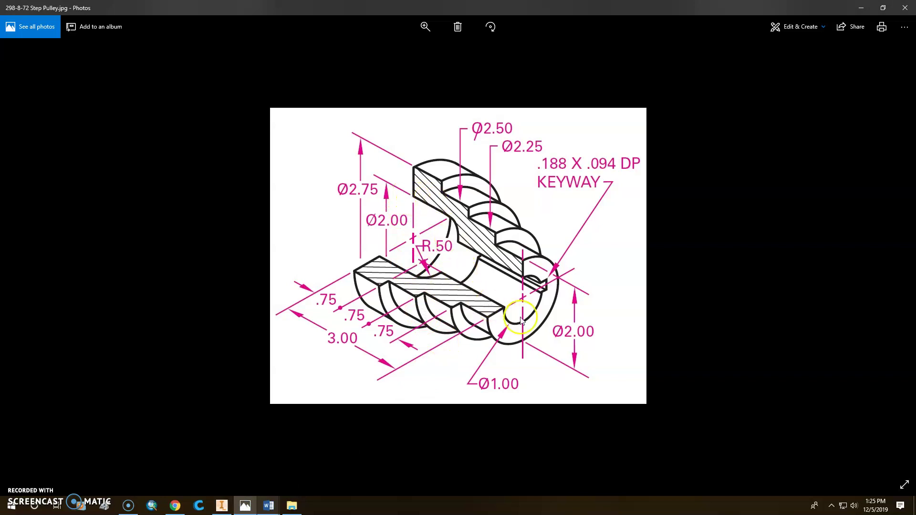
click(221, 505)
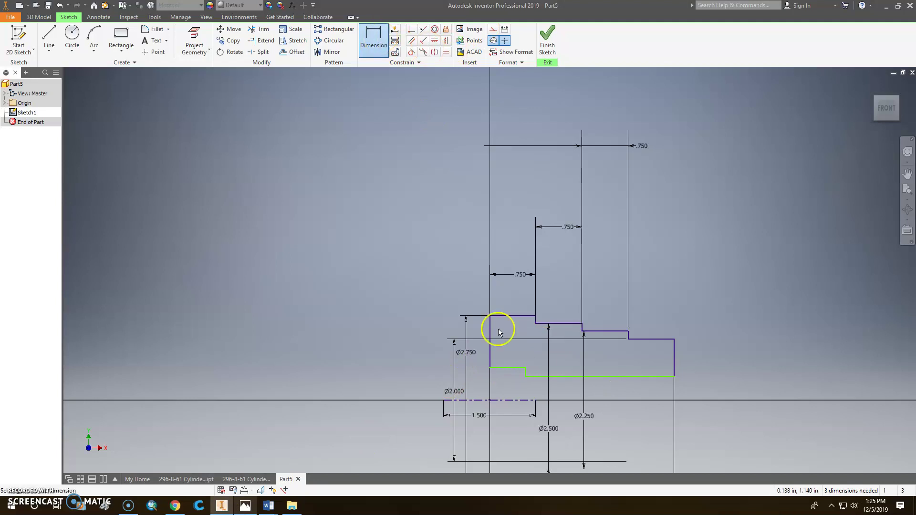
Give the short bore line a 2 diameter and the lower bore line a 1 diameter.
click(501, 367)
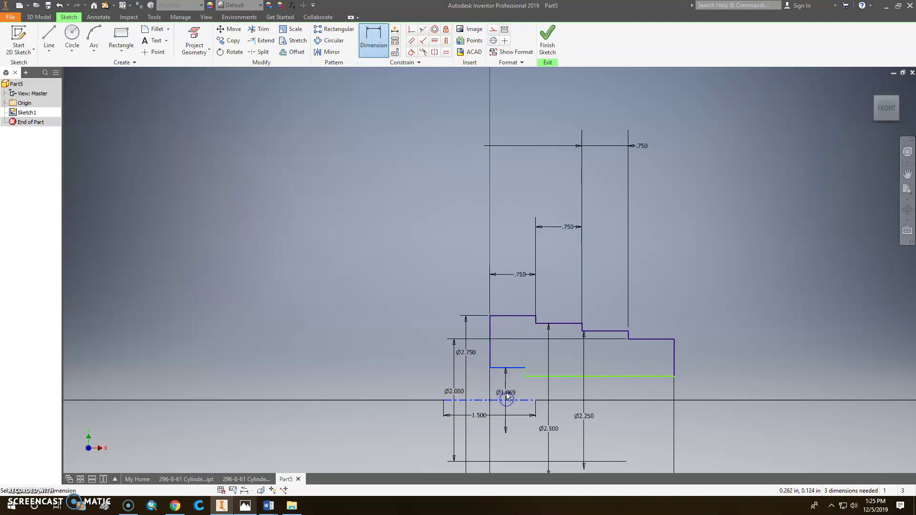
click(506, 395)
text(2)
key(Return)
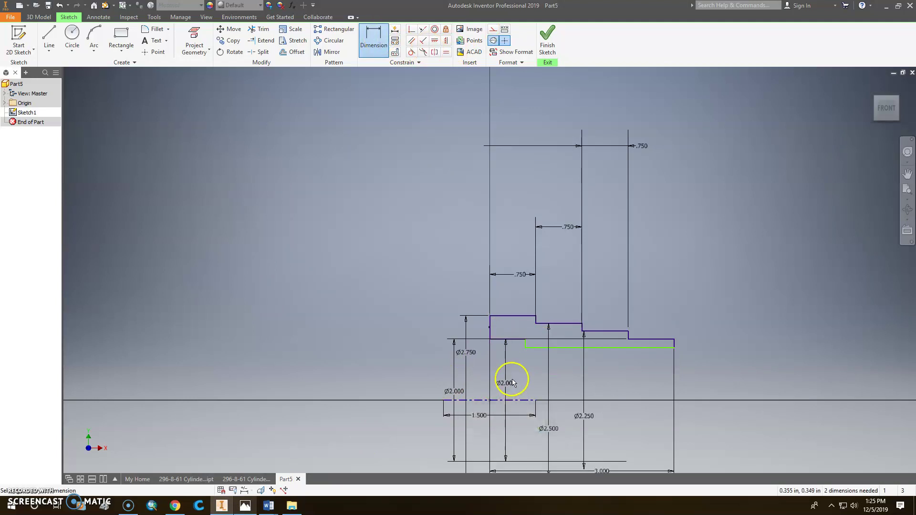
click(590, 348)
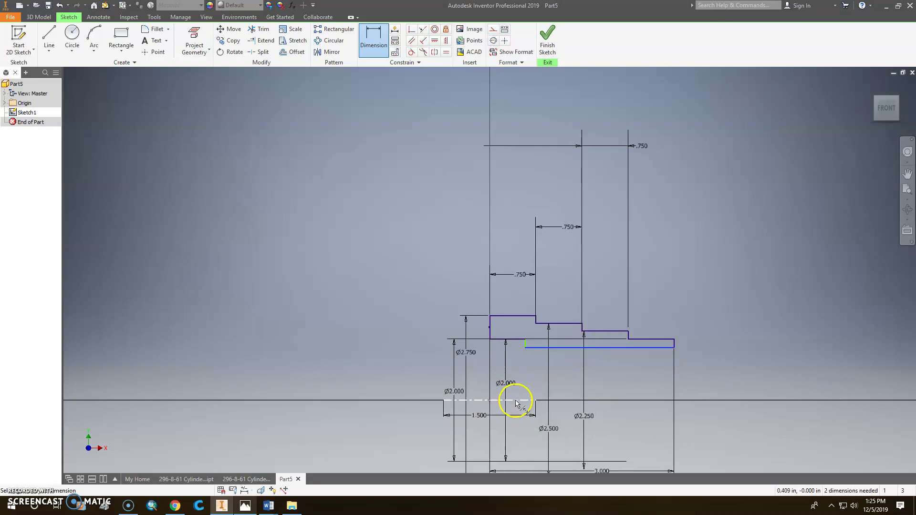
click(532, 391)
text(1)
key(Return)
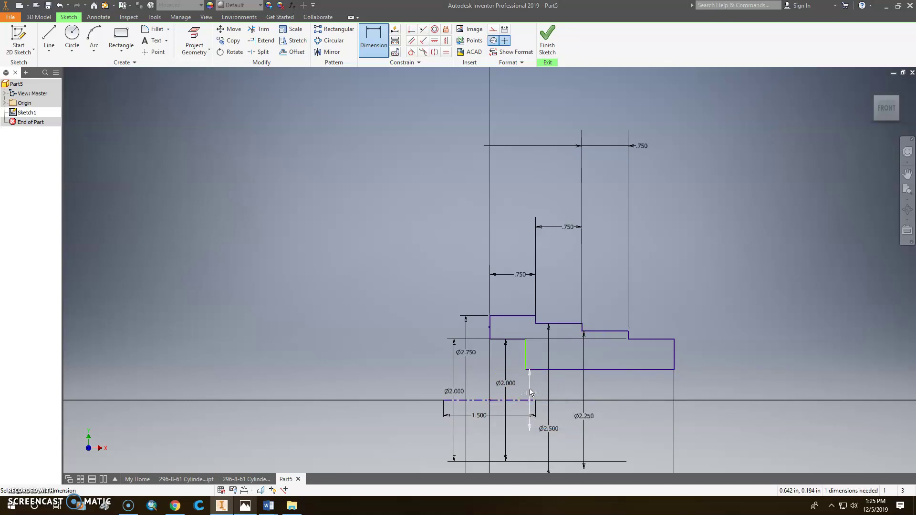
click(222, 508)
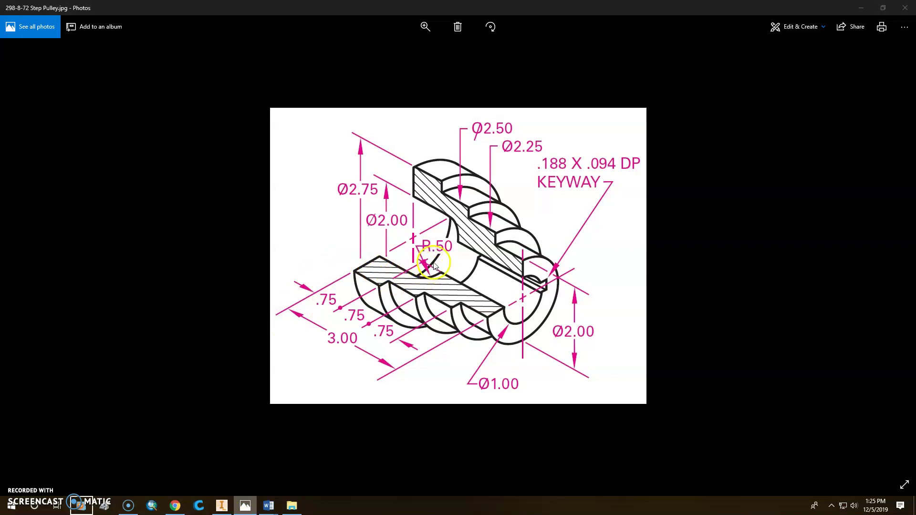
Return from the Photos reference to the Inventor pulley sketch.
mouse_move(225, 509)
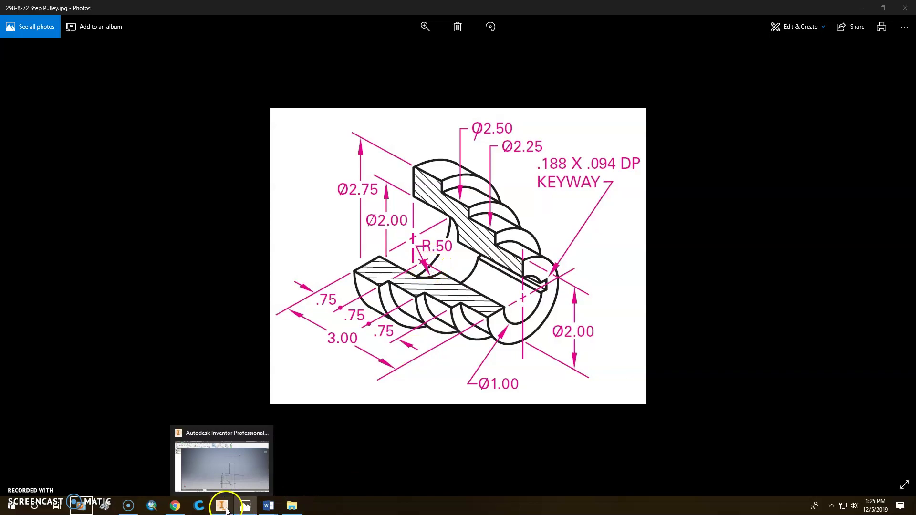
click(224, 506)
Dimension the bore step edge as .75-.5, then change it to 0.75 + 0.5 for 1.250.
scroll(571, 321, down, 2)
scroll(548, 336, up, 5)
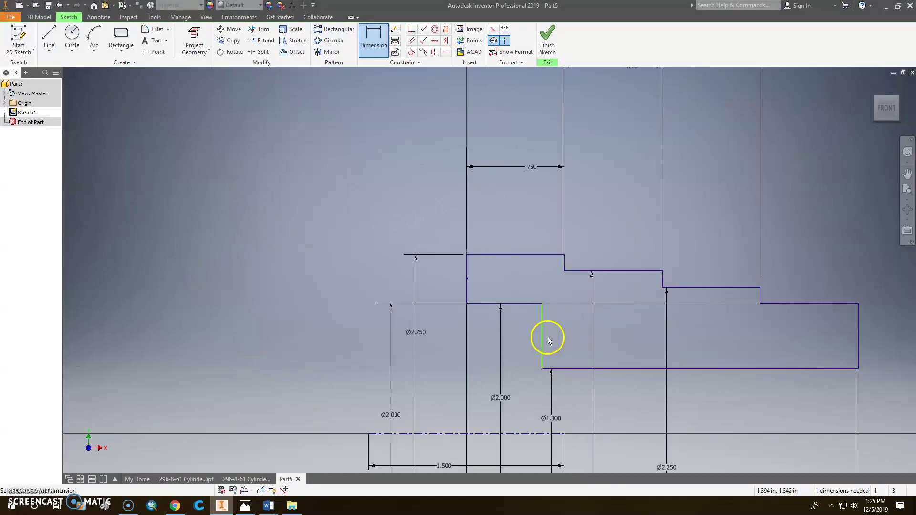
middle_drag(570, 318, 562, 259)
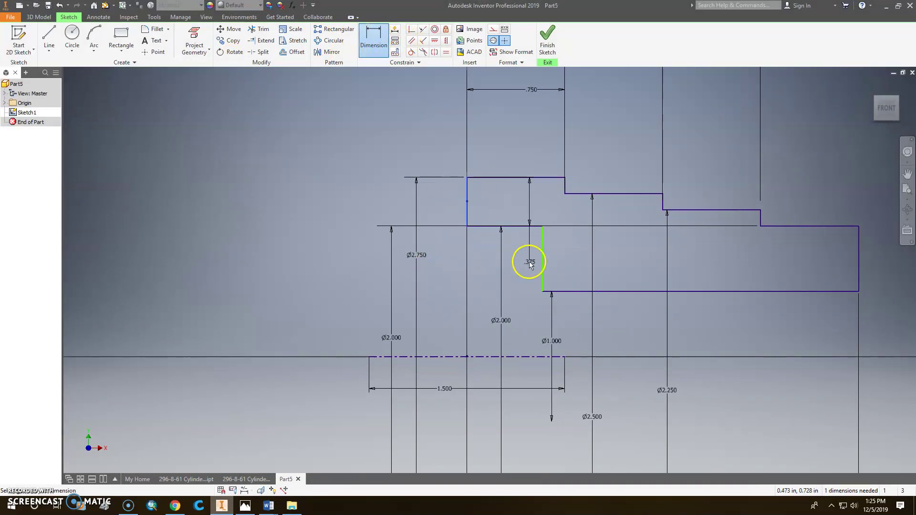
click(543, 267)
click(517, 278)
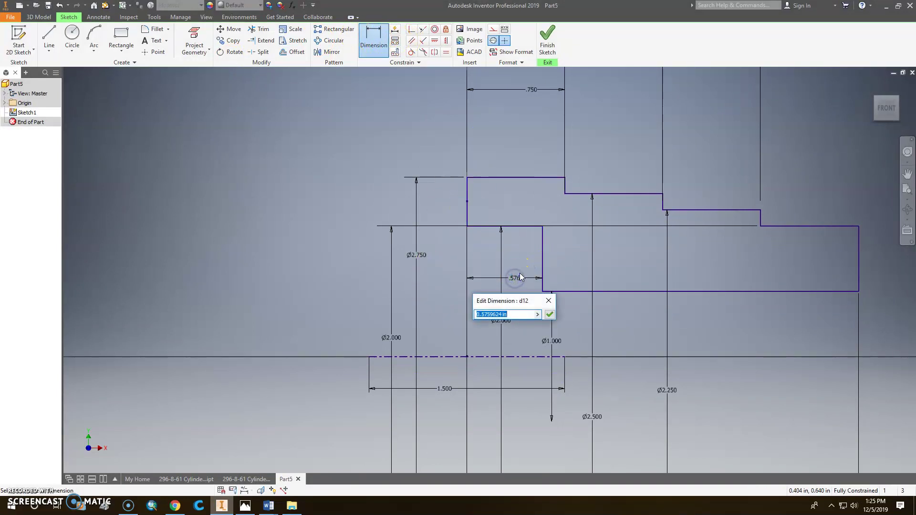
text(.75-.5)
key(Return)
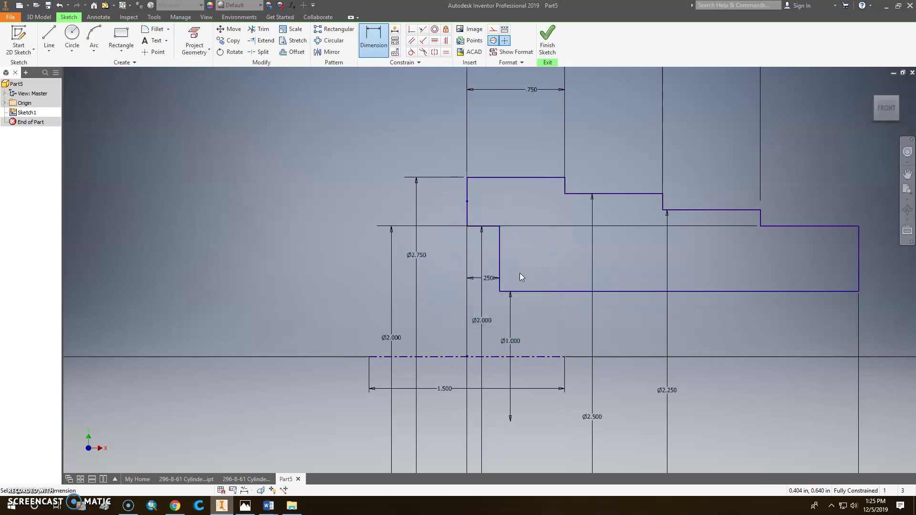
double_click(489, 279)
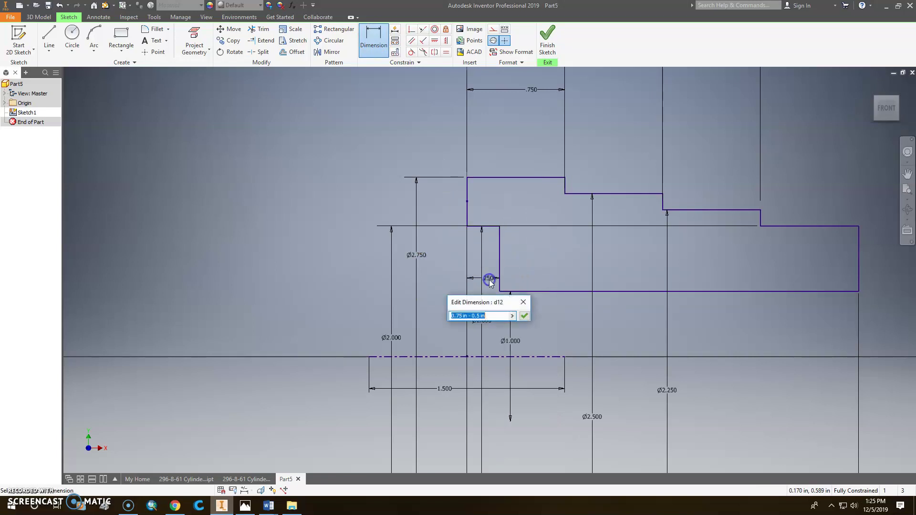
click(470, 323)
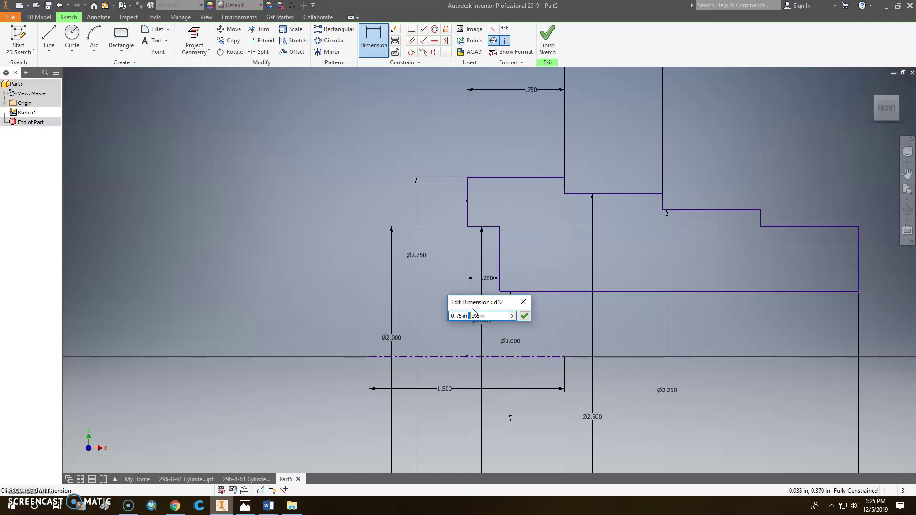
key(Return)
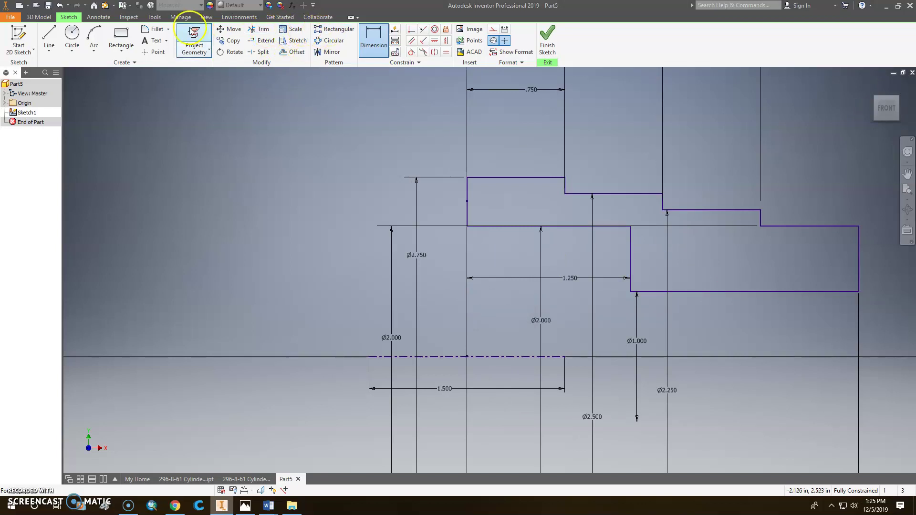
Move the Ø2.000 diameter dimension to the right side of the sketch.
click(155, 29)
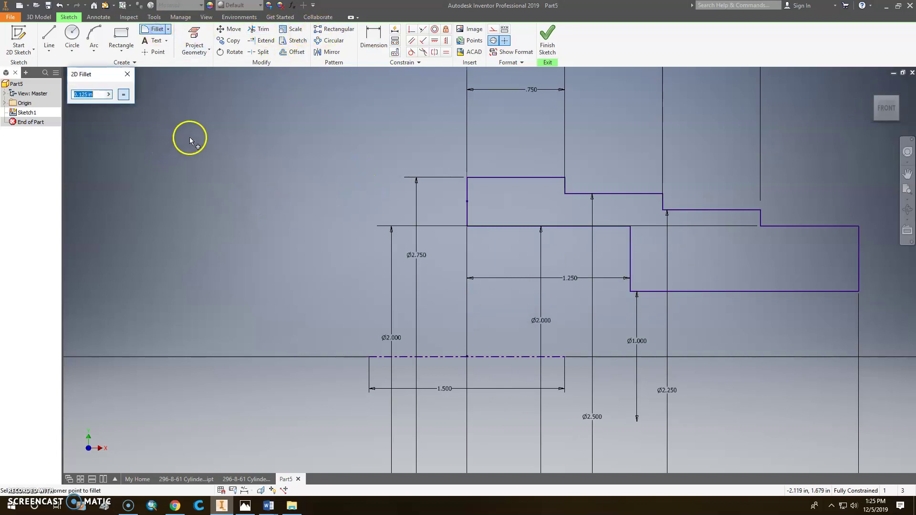
key(Escape)
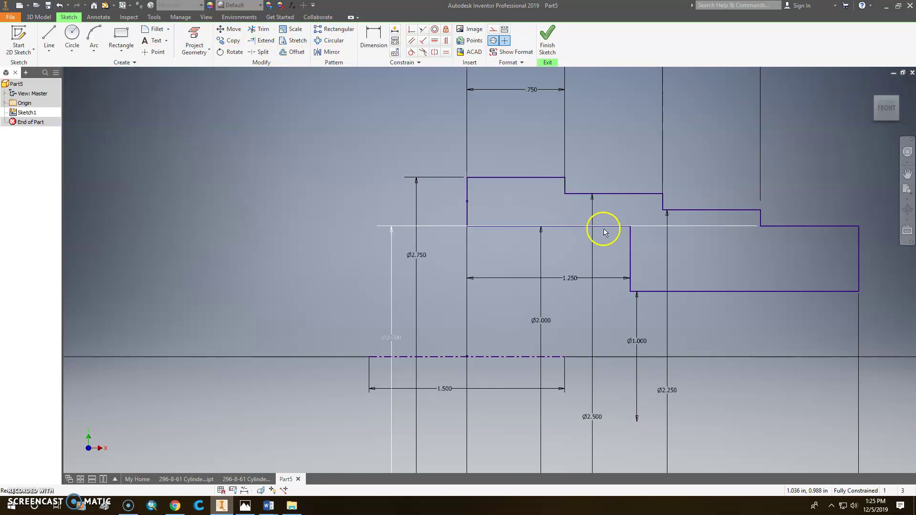
click(630, 246)
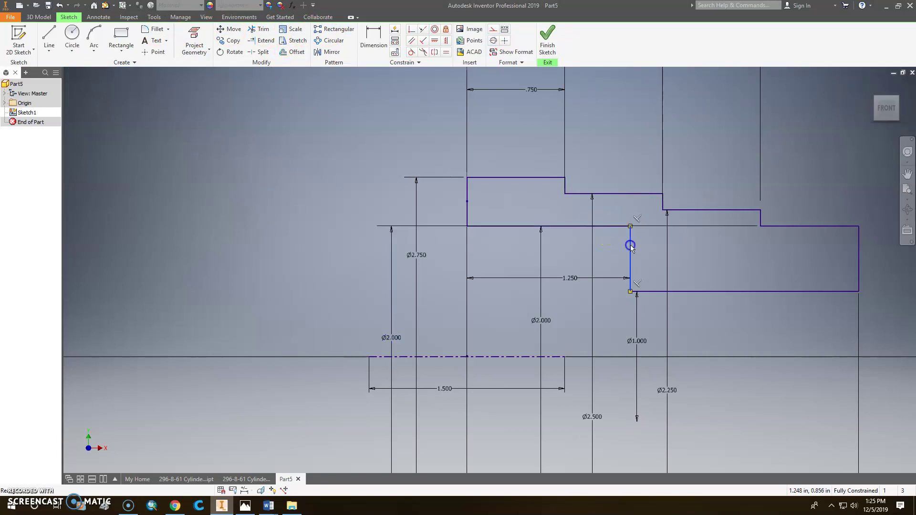
click(594, 246)
click(389, 336)
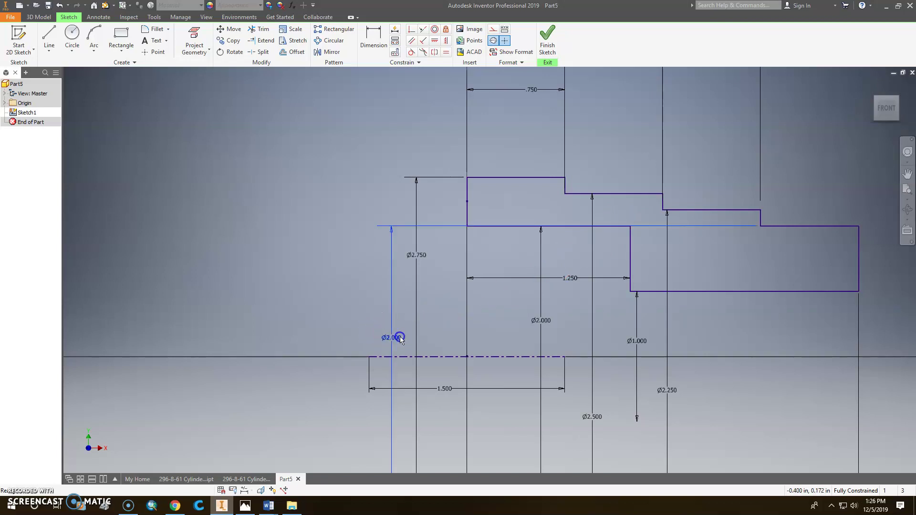
drag(394, 338, 707, 330)
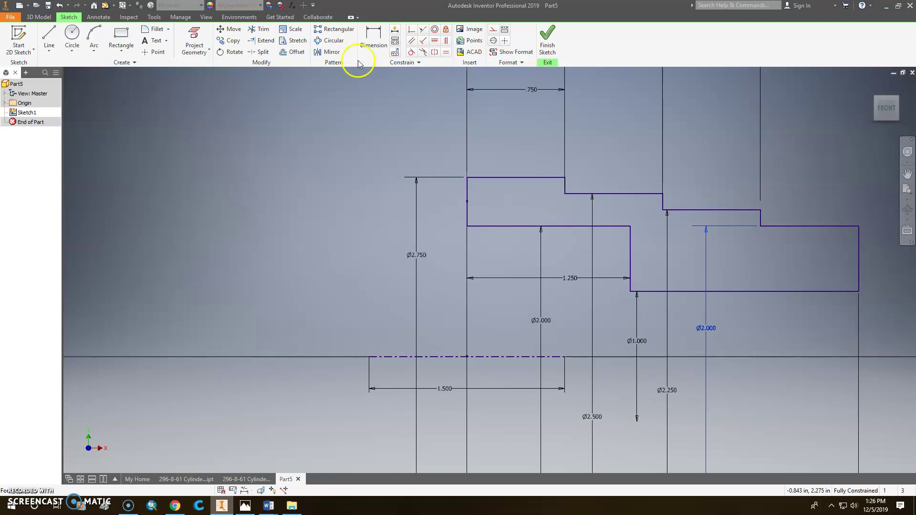
Add a 0.500 fillet to the inner bore step corner and finish the sketch.
click(158, 29)
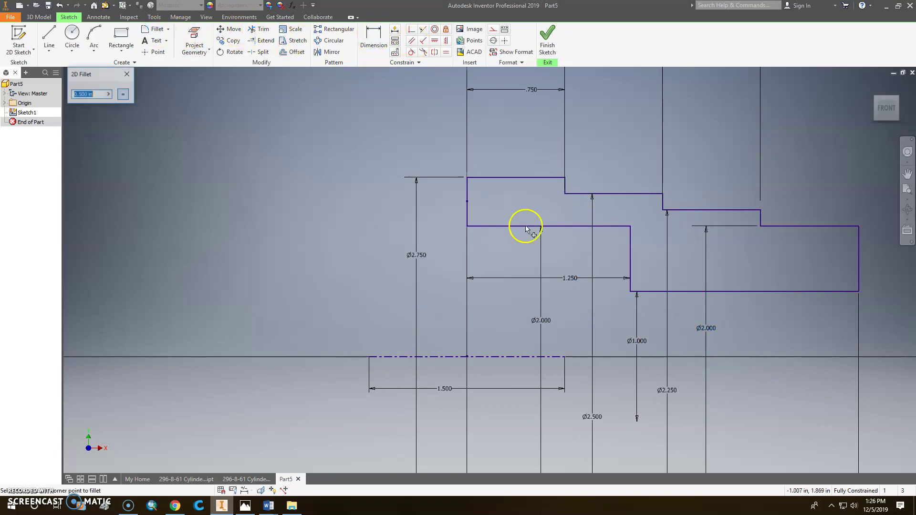
click(630, 263)
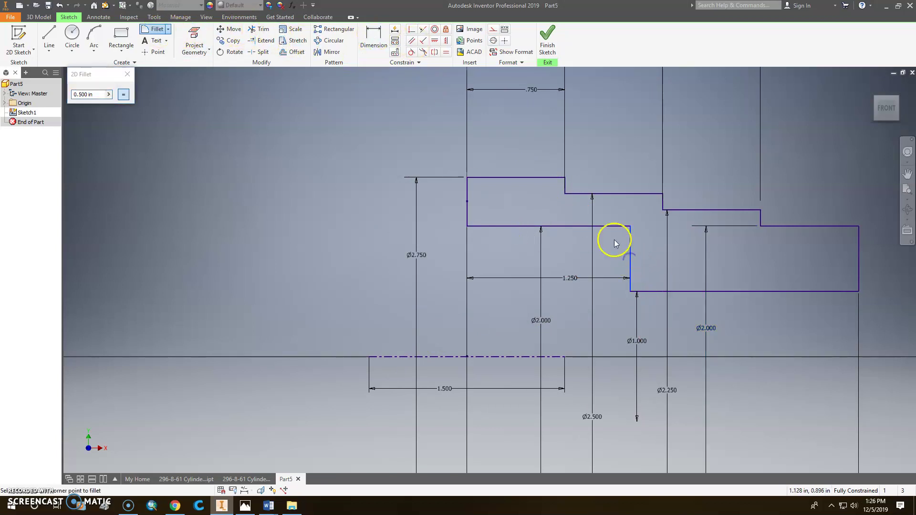
click(615, 226)
scroll(749, 298, down, 4)
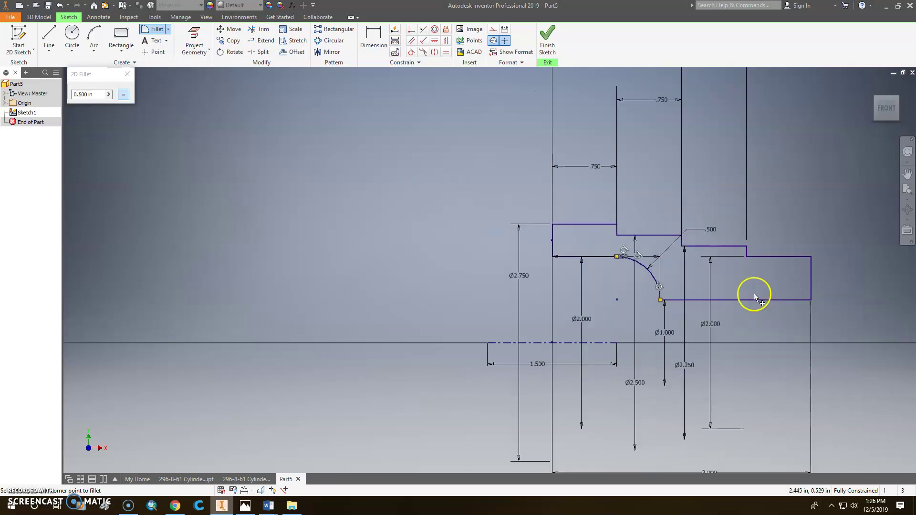
click(548, 38)
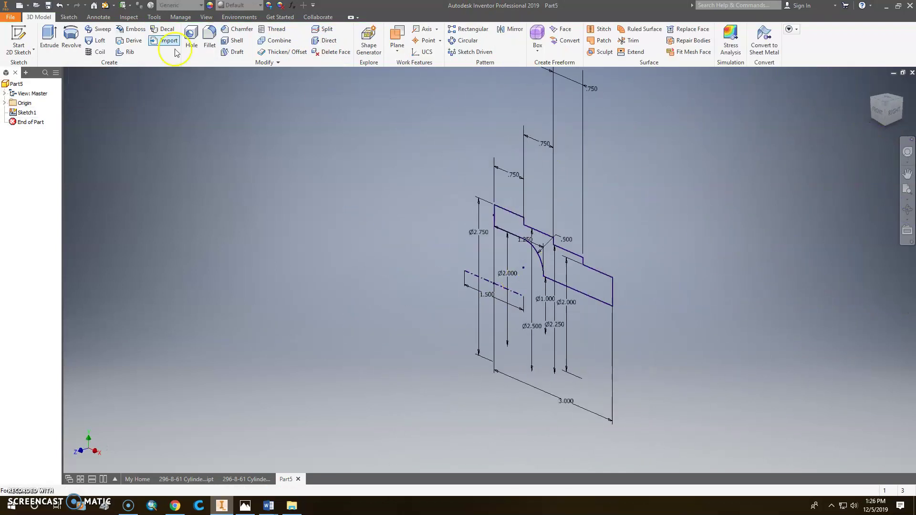
Revolve the profile a full turn into Revolution1, then orbit the pulley to inspect it.
click(71, 38)
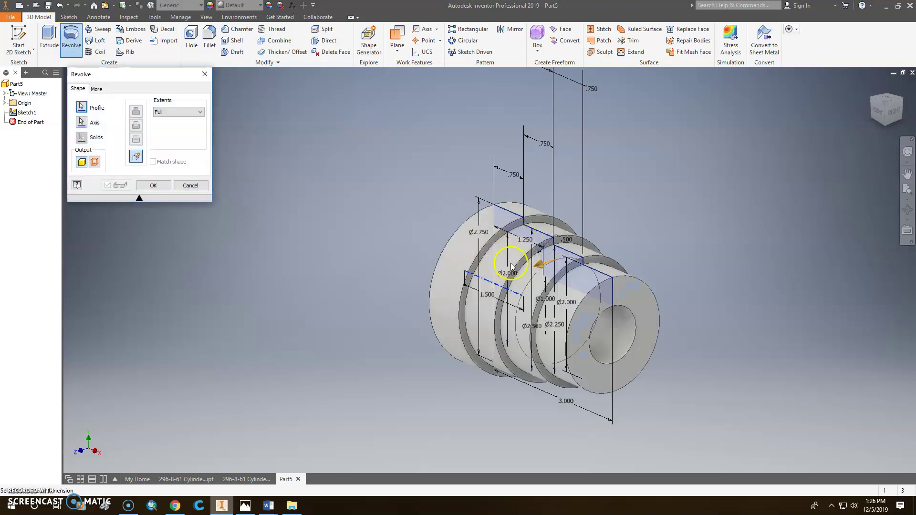
click(153, 185)
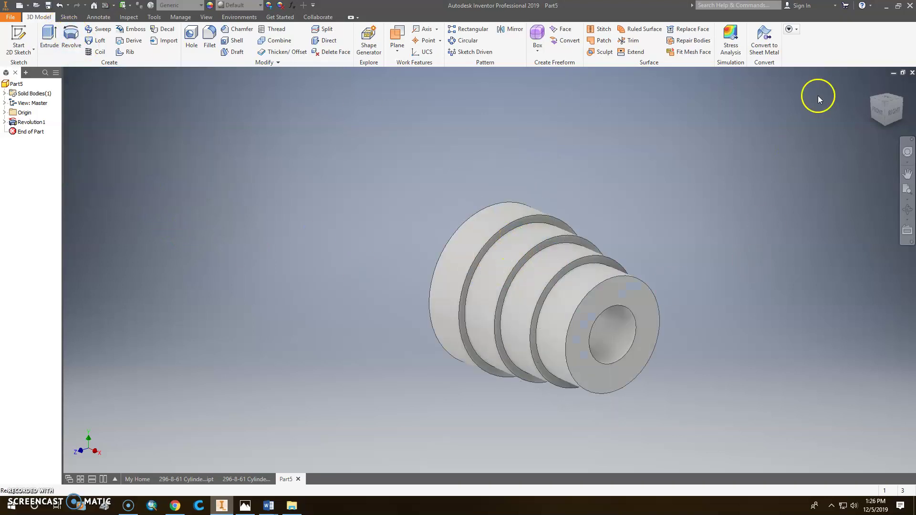
click(872, 99)
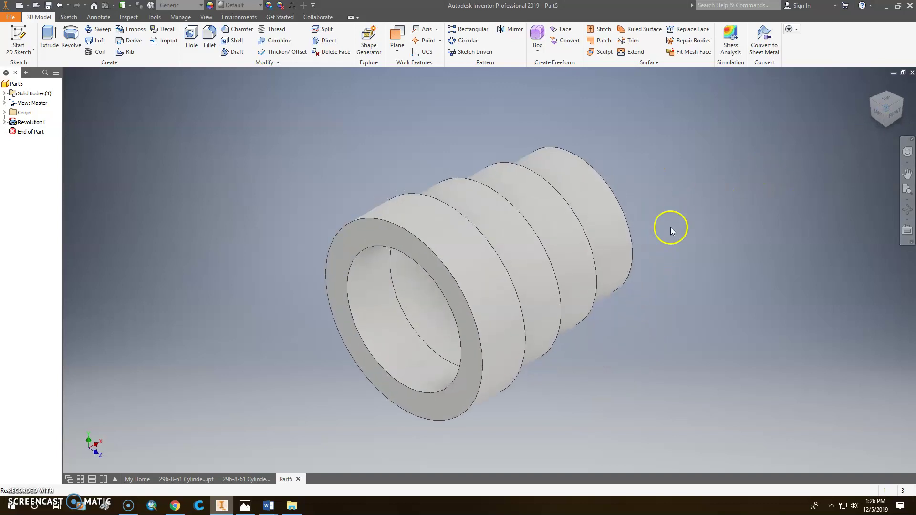
shift+middle_drag(671, 225, 687, 235)
right_drag(684, 237, 725, 213)
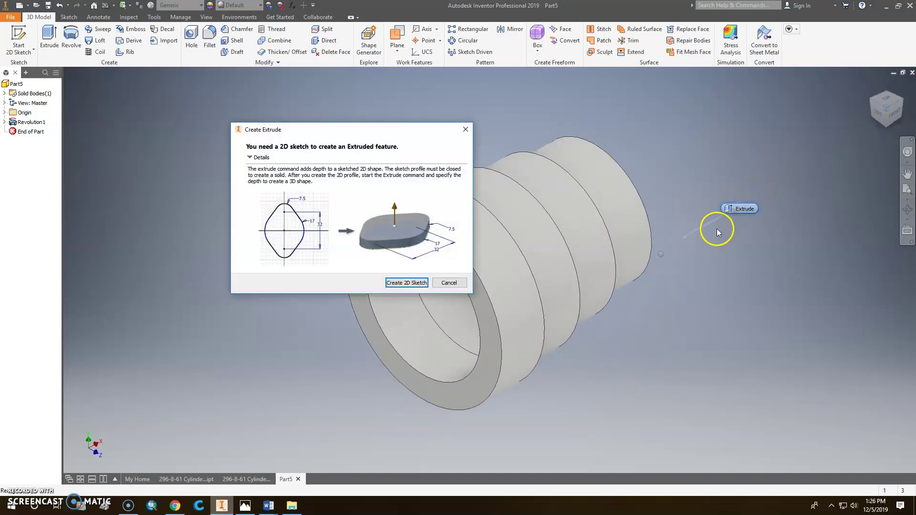
click(447, 282)
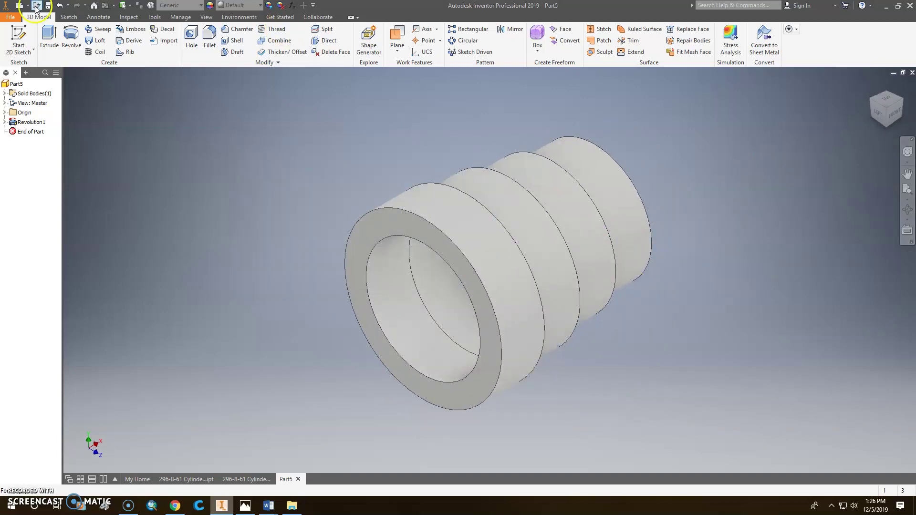
Save the part as '298-8-72 Step Pulley', then browse the File menu's Export options.
key(ctrl+s)
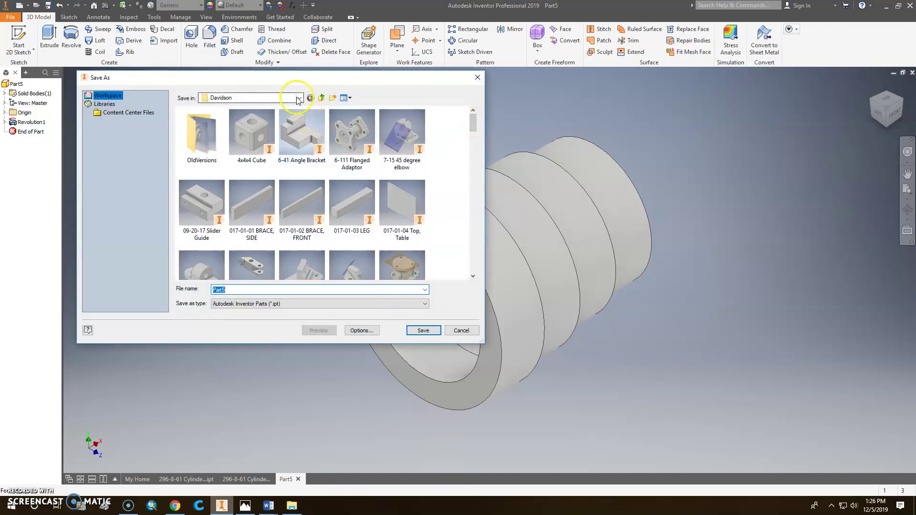
drag(472, 125, 504, 167)
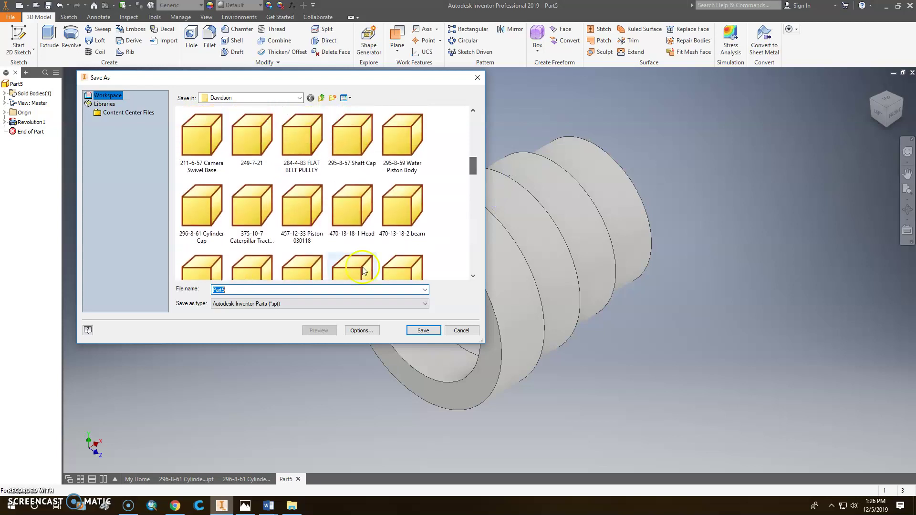
click(244, 507)
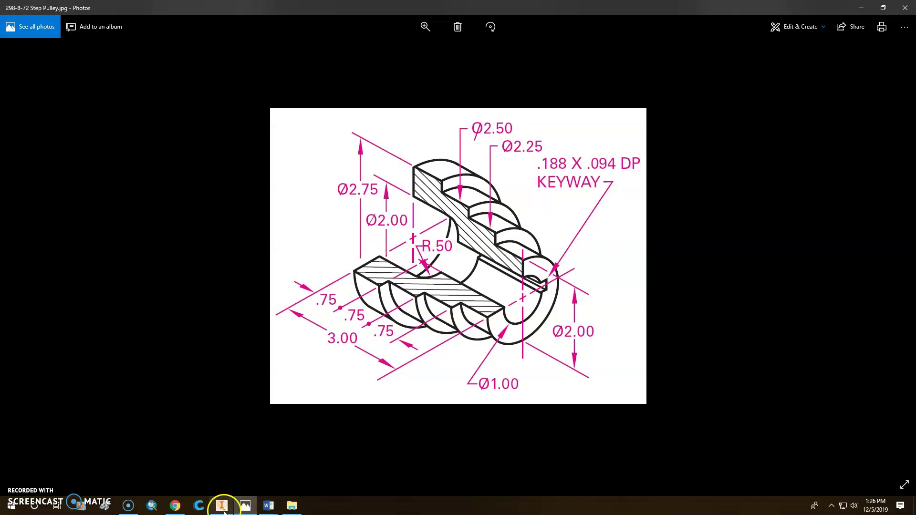
click(222, 505)
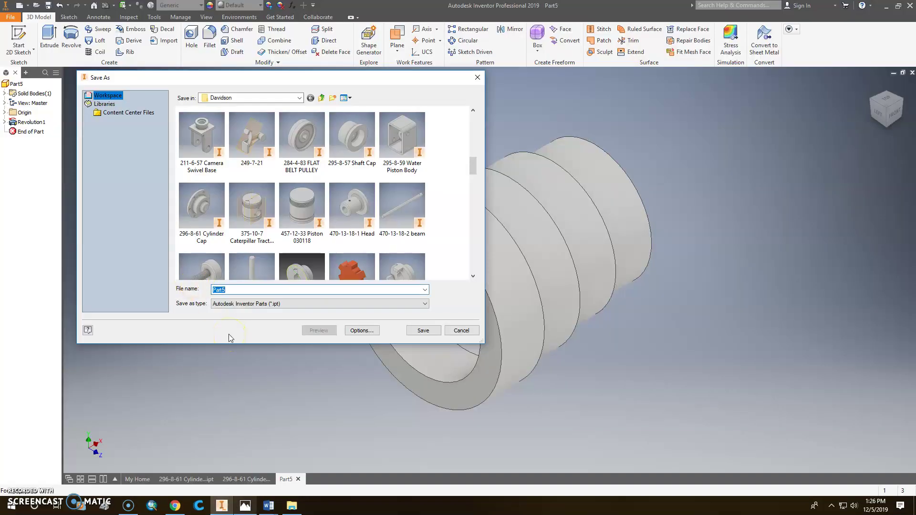
text(298-8-72 Step Pulley)
click(424, 331)
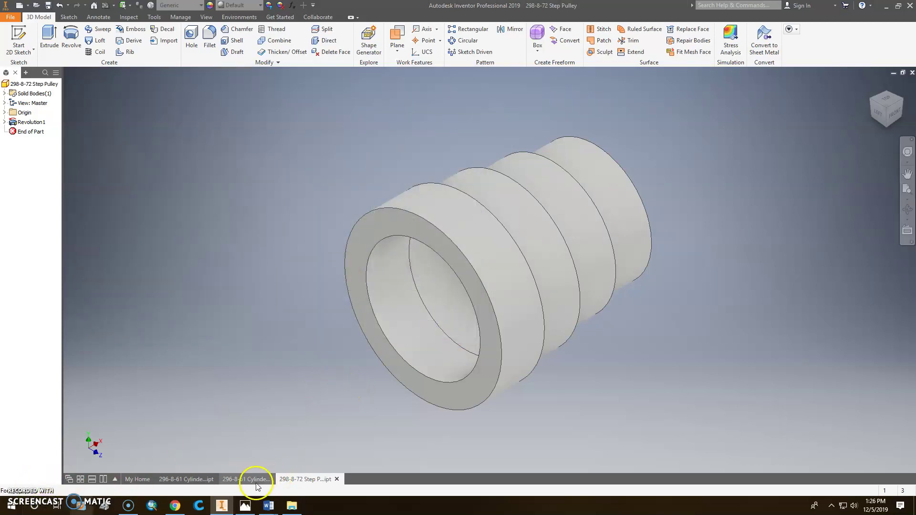
click(10, 16)
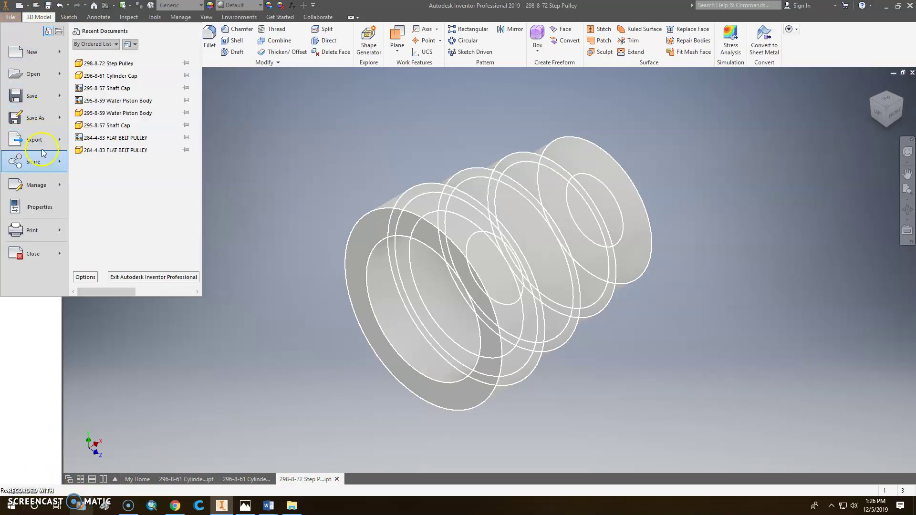
mouse_move(34, 139)
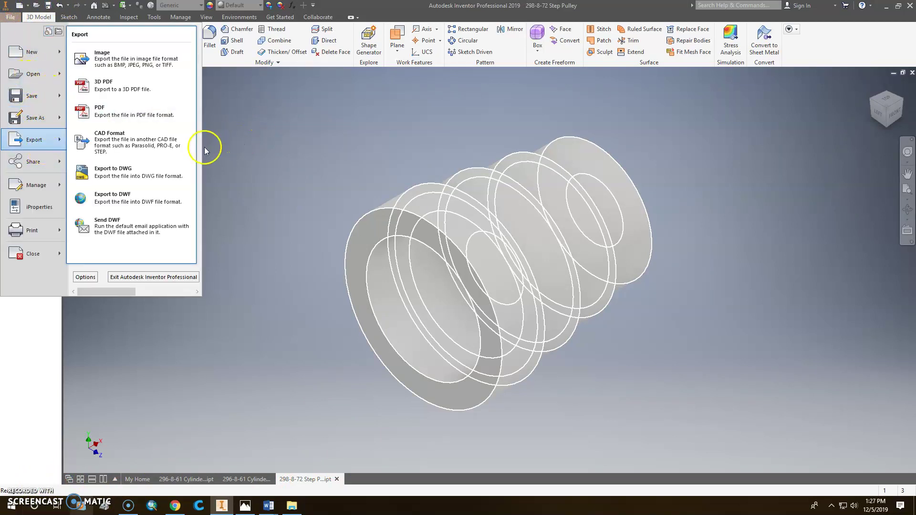